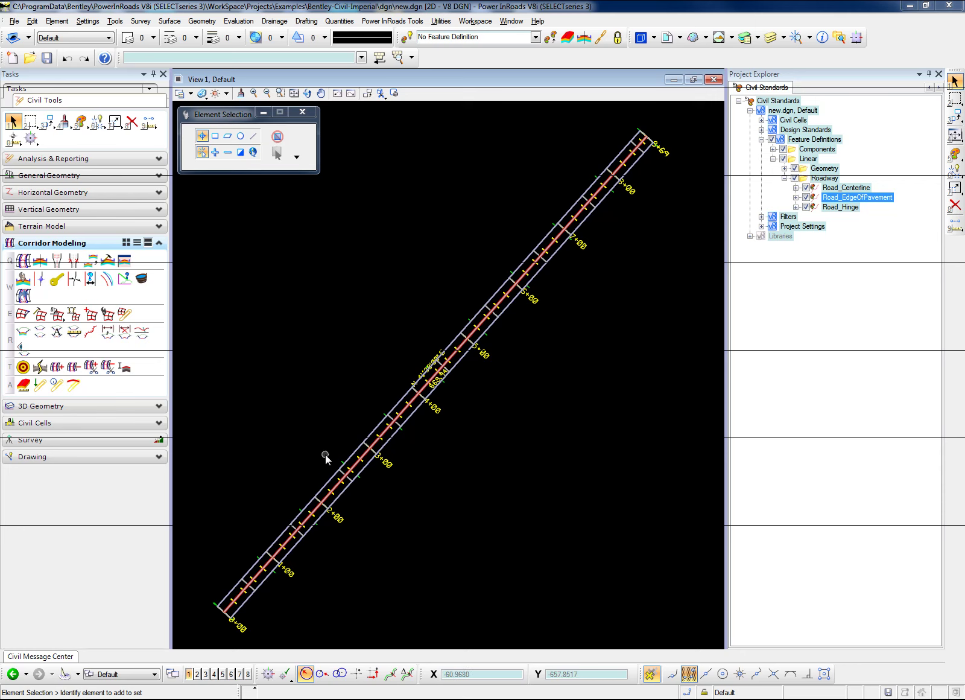
Inspect the RT_EOP point's properties in the corridor's template drop editor.
{"action": "left_click", "coordinate": [23, 278]}
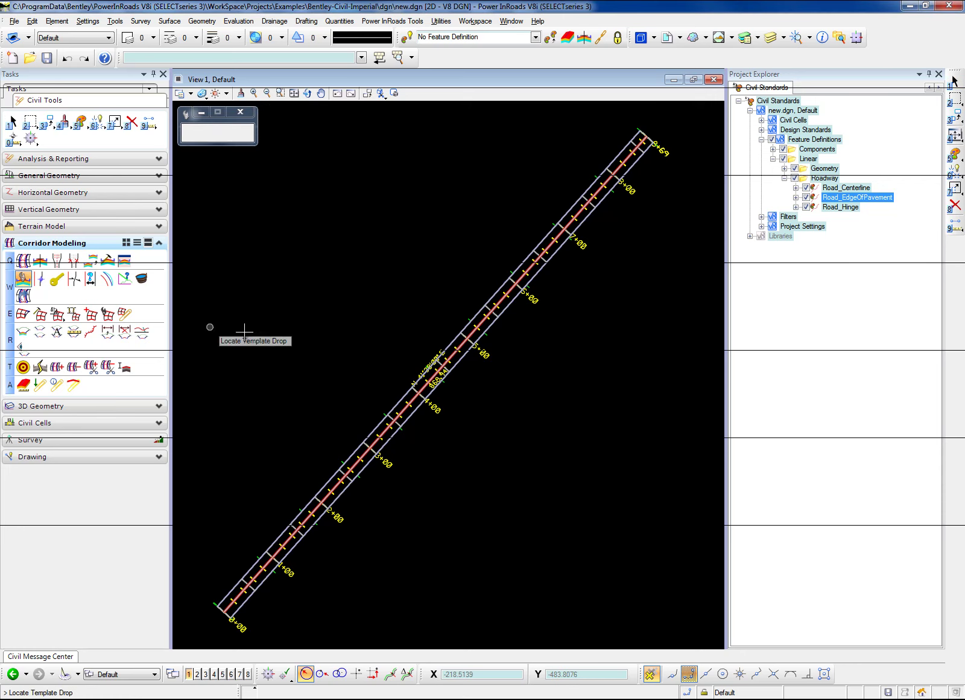
{"action": "left_click", "coordinate": [459, 361]}
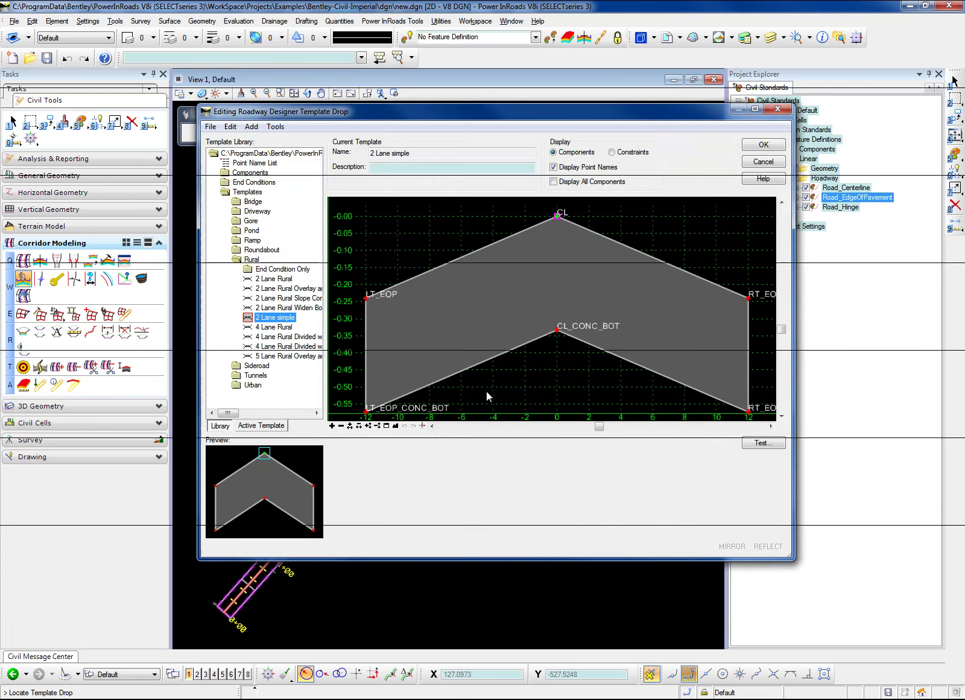
{"action": "double_click", "coordinate": [750, 298]}
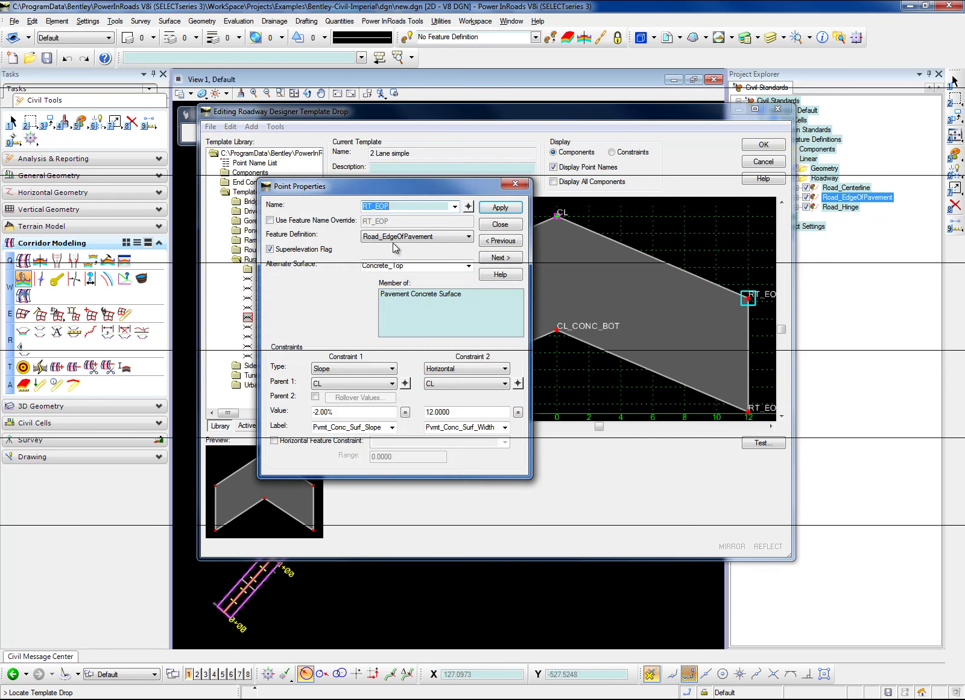
{"action": "left_click", "coordinate": [500, 224]}
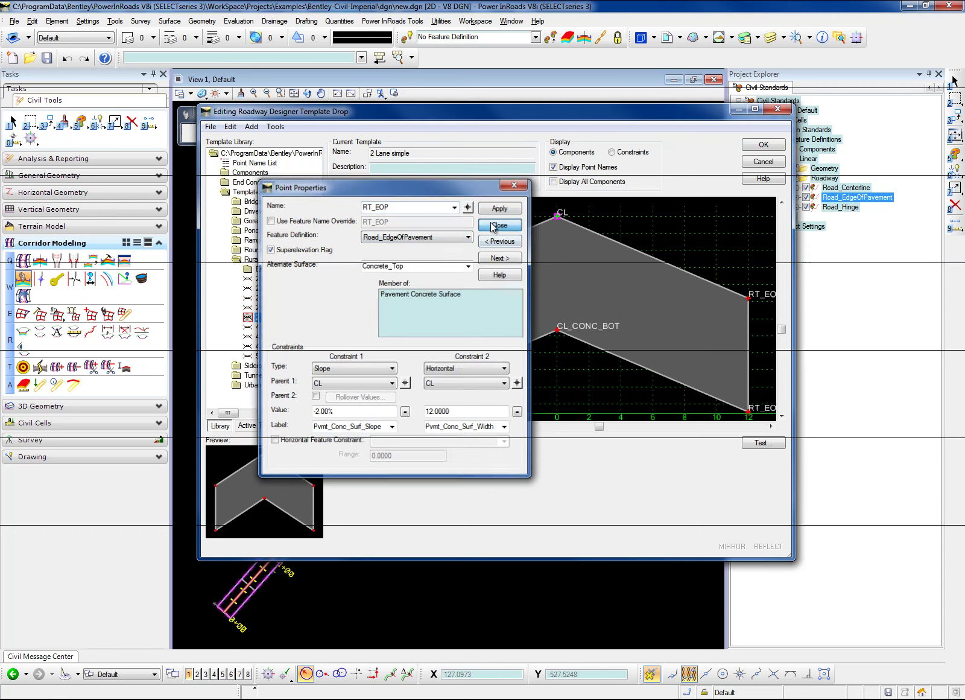
{"action": "left_click", "coordinate": [778, 108]}
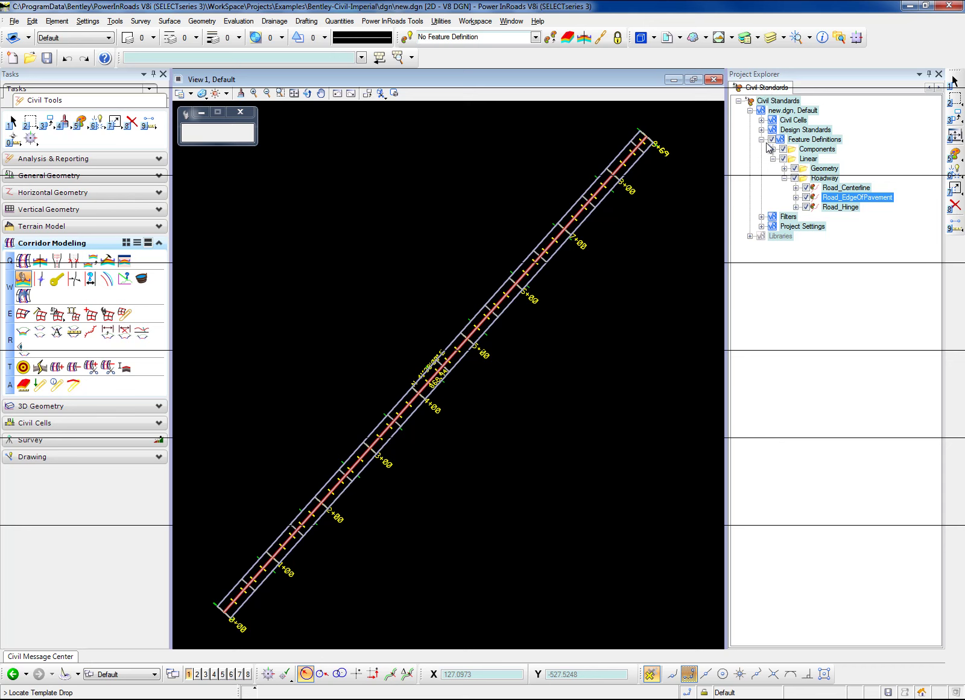
Review the properties of the Road_EdgeOfPavement feature.
{"action": "right_click", "coordinate": [851, 201]}
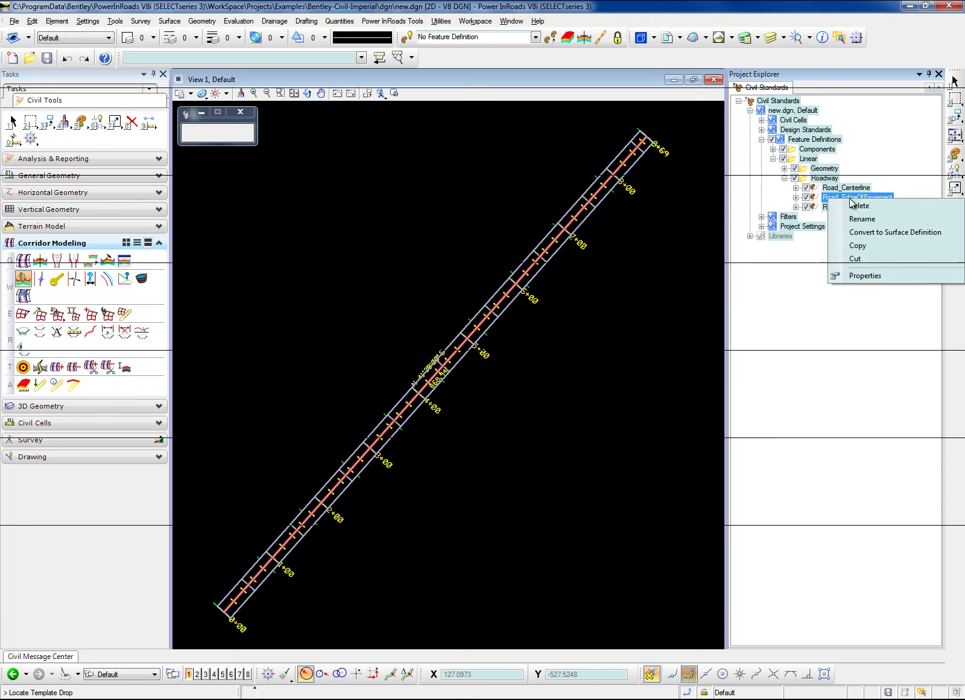
{"action": "left_click", "coordinate": [873, 277]}
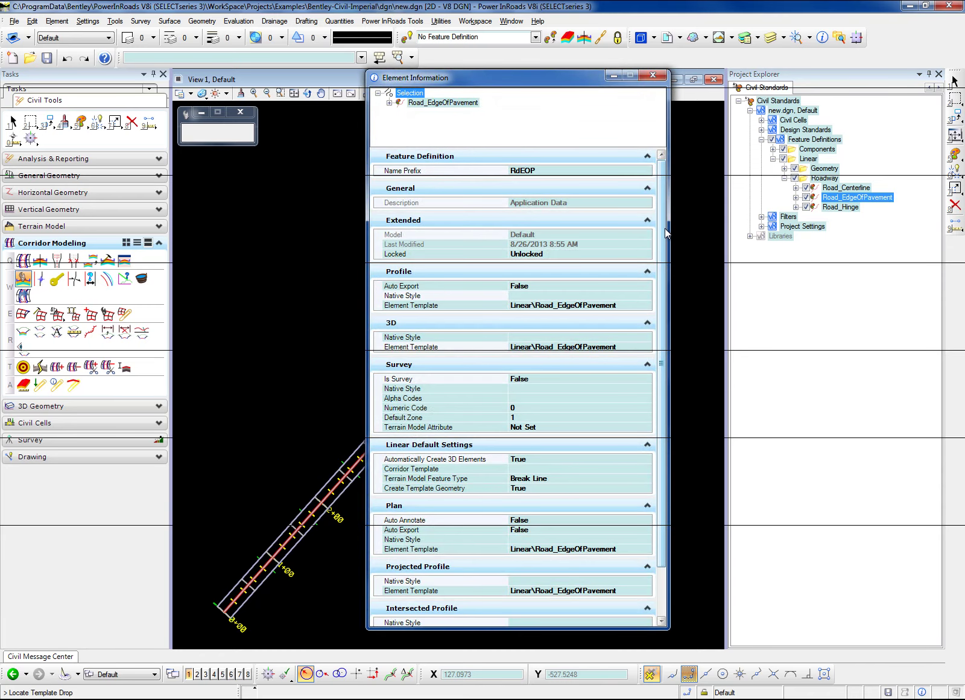
{"action": "scroll", "coordinate": [665, 228], "scroll_direction": "down", "scroll_amount": 2}
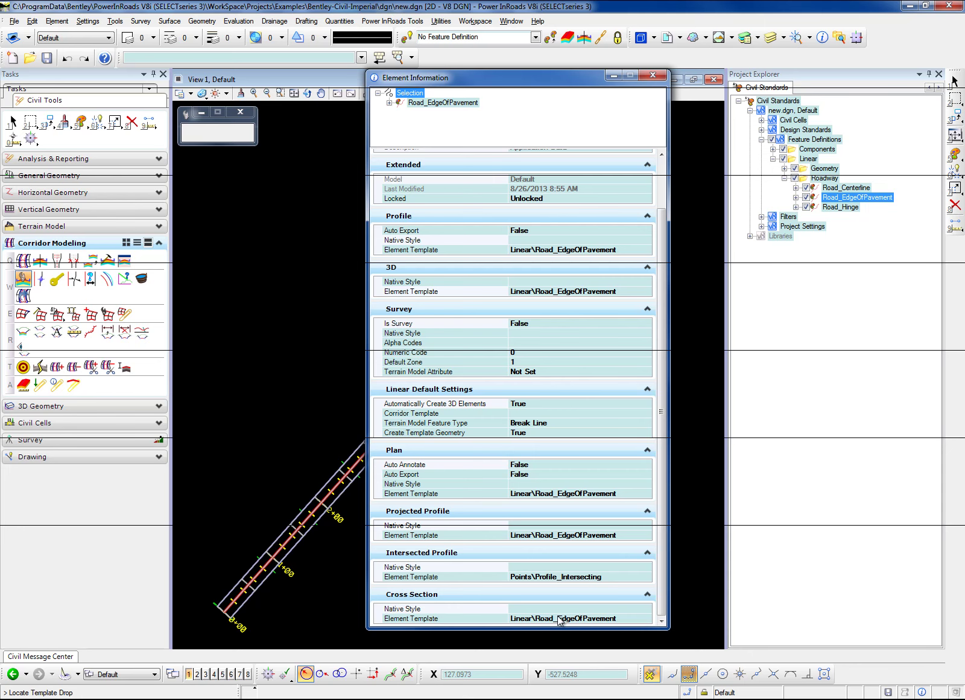
{"action": "left_click", "coordinate": [661, 78]}
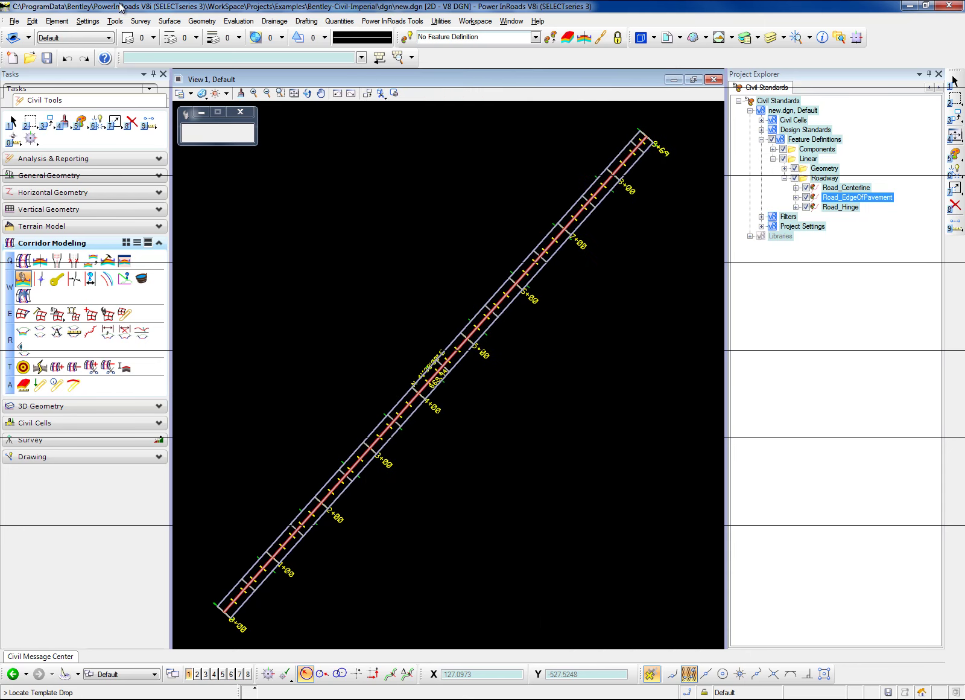
View the Road_EdgeOfPavement linear element template settings stored in new.dgn.
{"action": "left_click", "coordinate": [57, 21]}
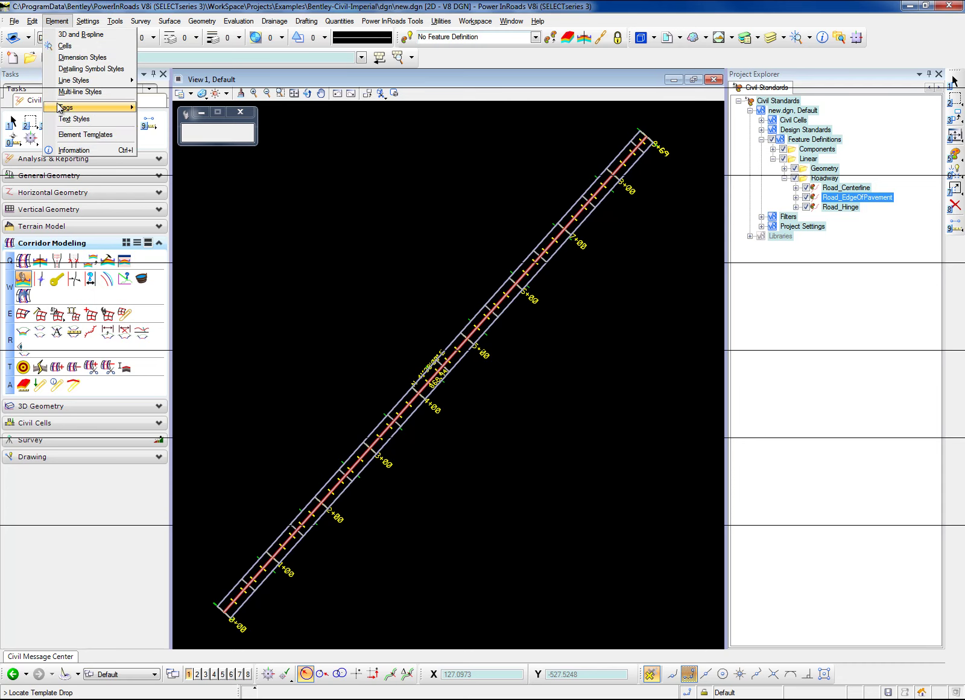
{"action": "left_click", "coordinate": [76, 134]}
{"action": "left_click", "coordinate": [218, 194]}
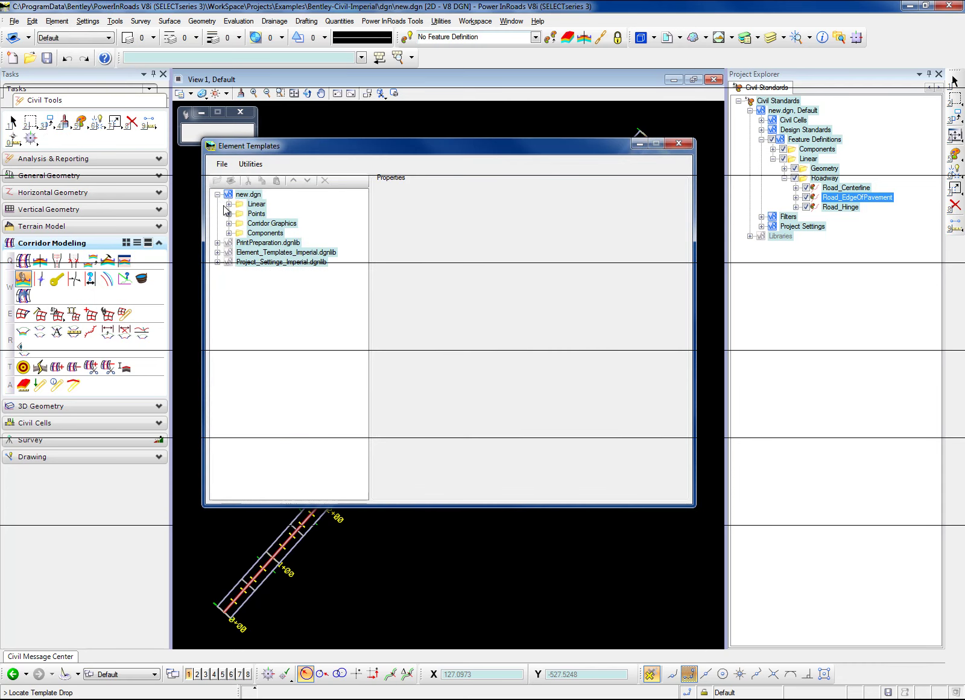
{"action": "left_click", "coordinate": [228, 204]}
{"action": "left_click", "coordinate": [294, 233]}
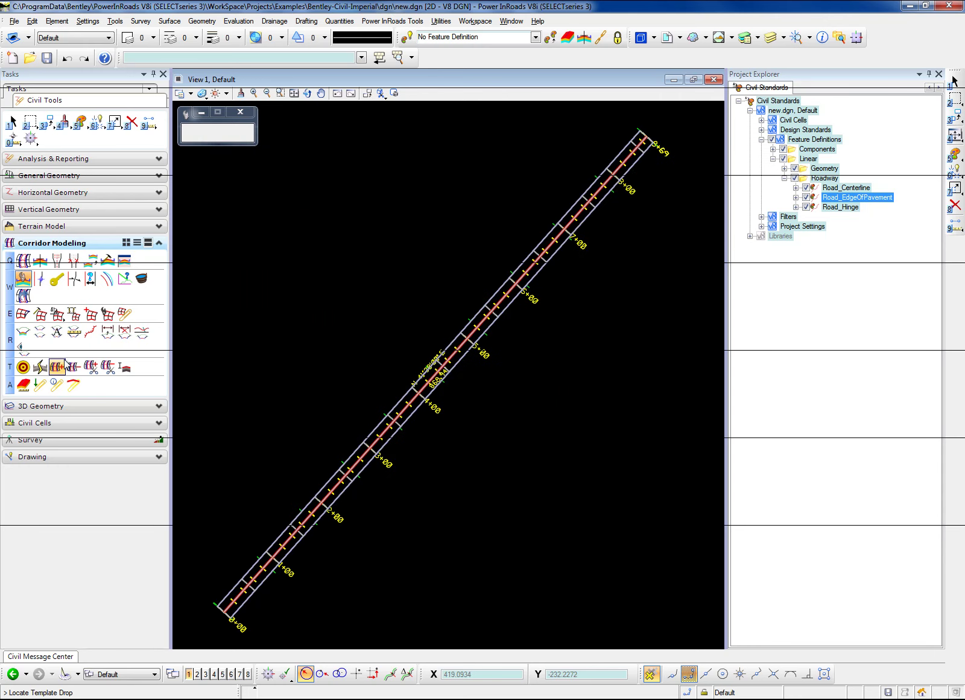
Create 25-ft interval Sheet-layout cross sections along GeomCL and zoom in to inspect them.
{"action": "left_click", "coordinate": [40, 331]}
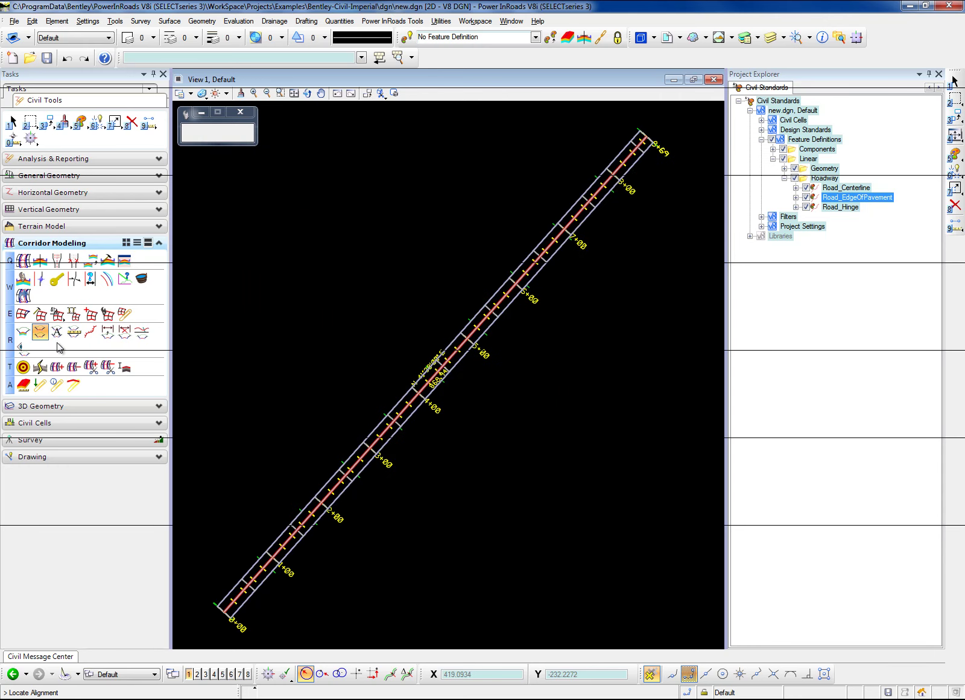
{"action": "left_click", "coordinate": [325, 492]}
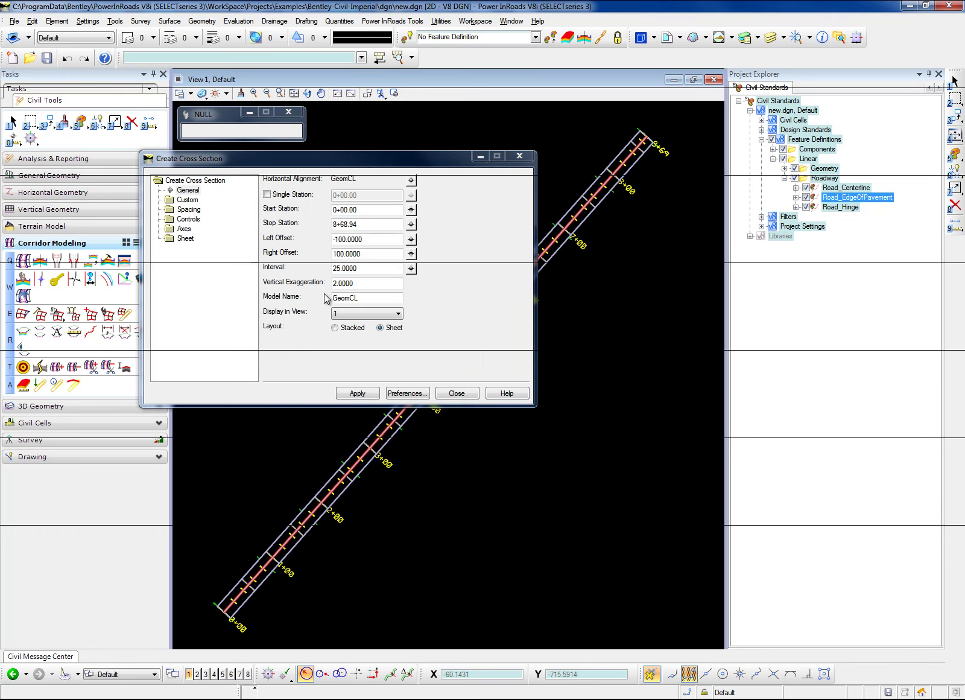
{"action": "left_click", "coordinate": [357, 392]}
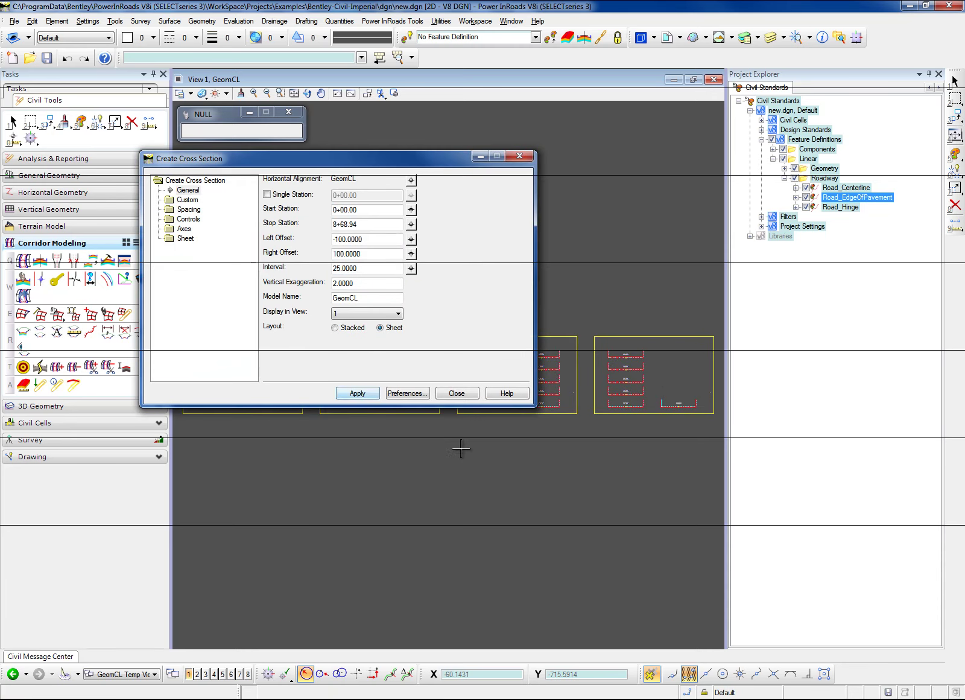
{"action": "scroll", "coordinate": [651, 379], "scroll_direction": "up", "scroll_amount": 4}
{"action": "scroll", "coordinate": [596, 376], "scroll_direction": "up", "scroll_amount": 6}
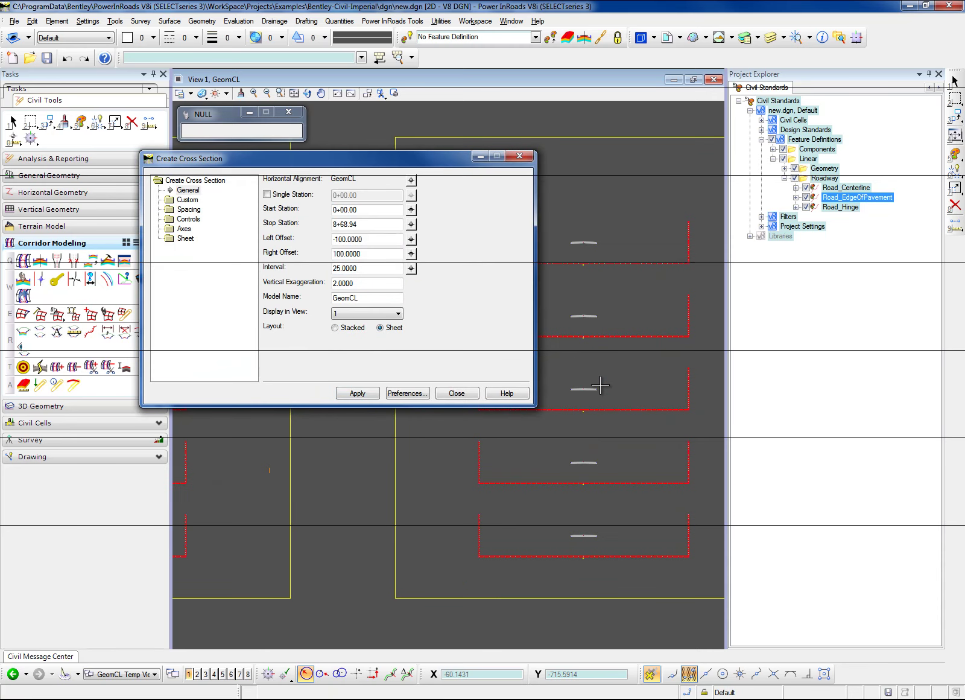
{"action": "scroll", "coordinate": [598, 393], "scroll_direction": "up", "scroll_amount": 4}
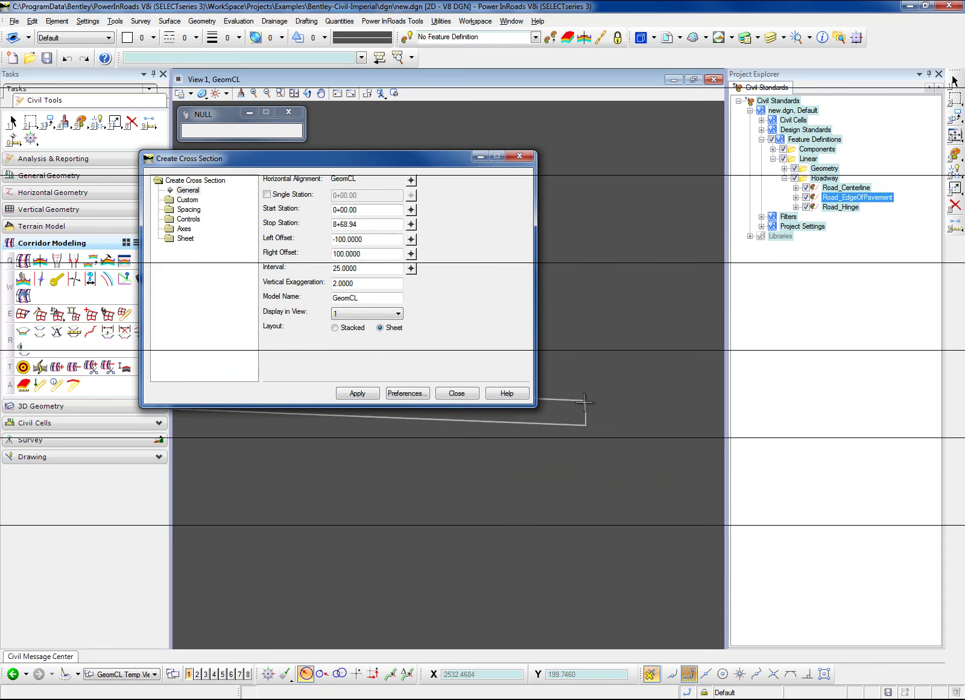
{"action": "scroll", "coordinate": [593, 392], "scroll_direction": "up", "scroll_amount": 4}
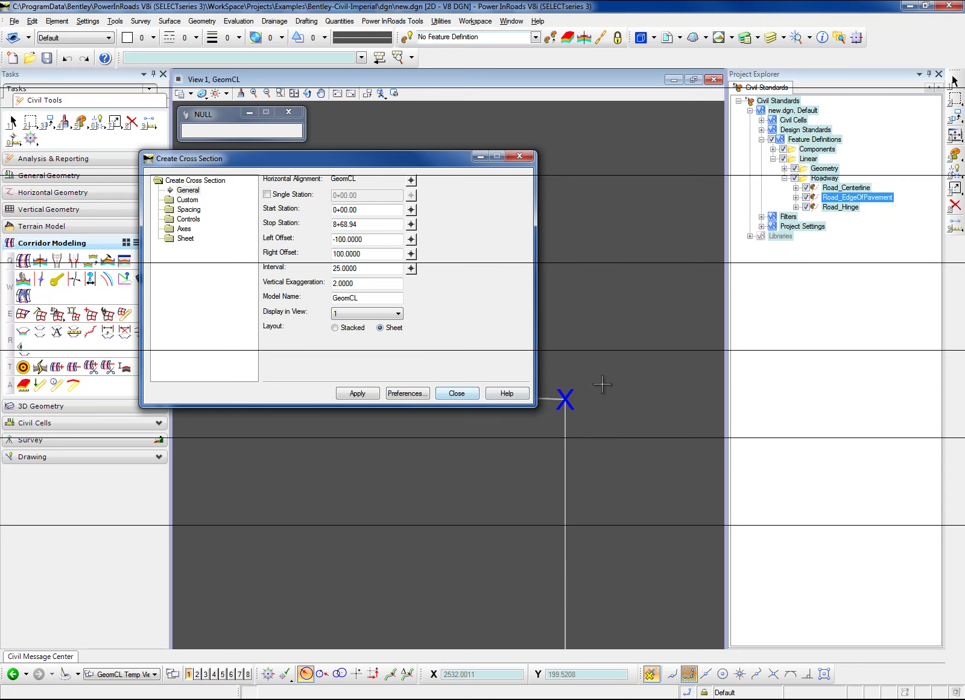
Bring up the Road_EdgeOfPavement template under new.dgn's Linear element templates.
{"action": "left_click", "coordinate": [469, 397]}
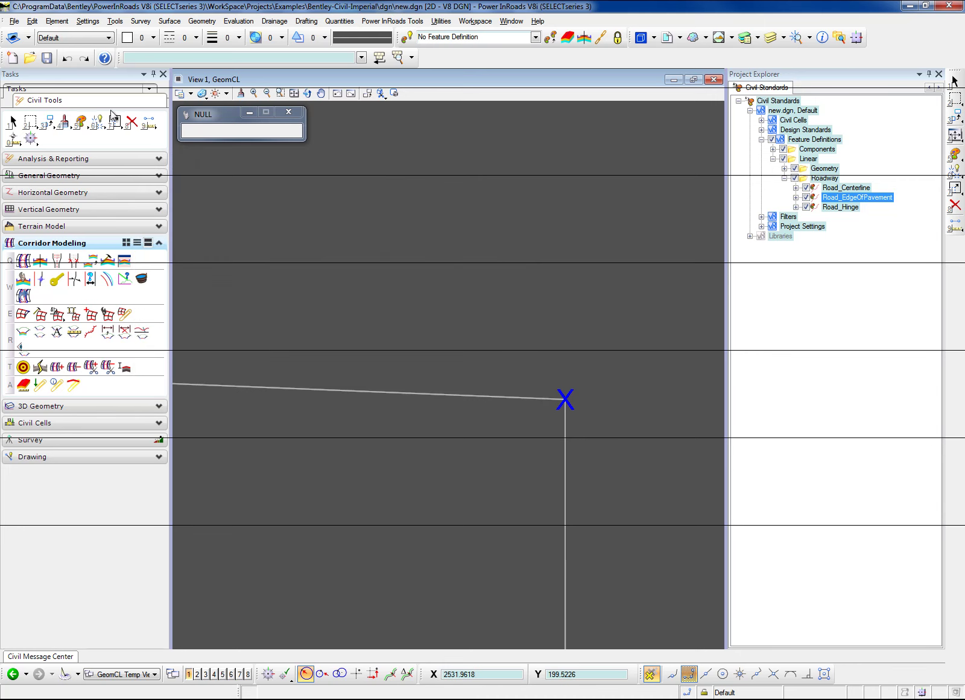
{"action": "left_click", "coordinate": [55, 21]}
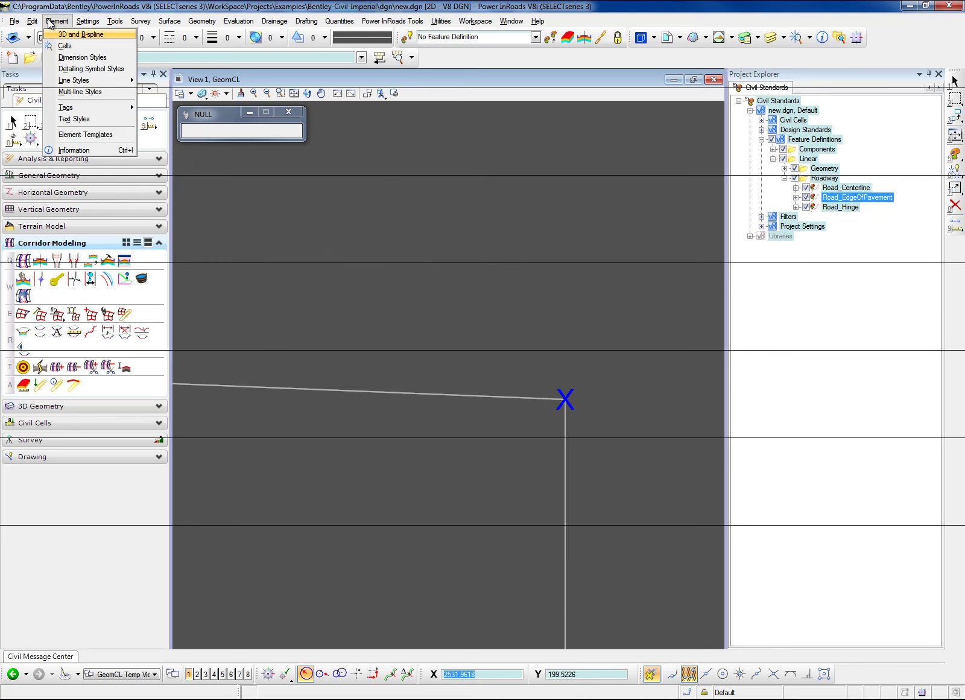
{"action": "left_click", "coordinate": [85, 135]}
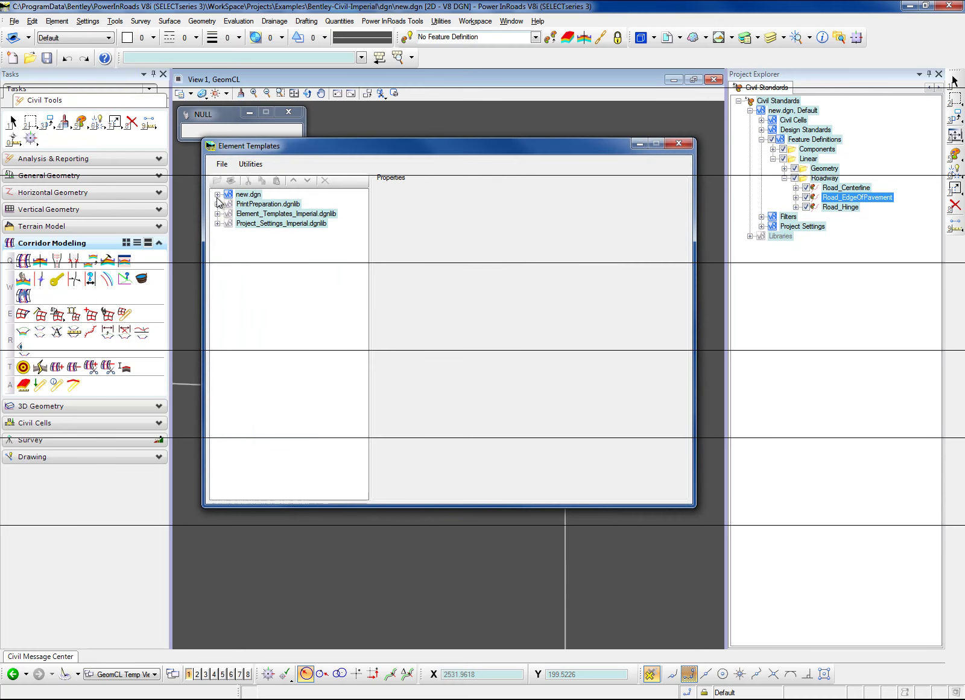
{"action": "left_click", "coordinate": [217, 194]}
{"action": "left_click", "coordinate": [229, 204]}
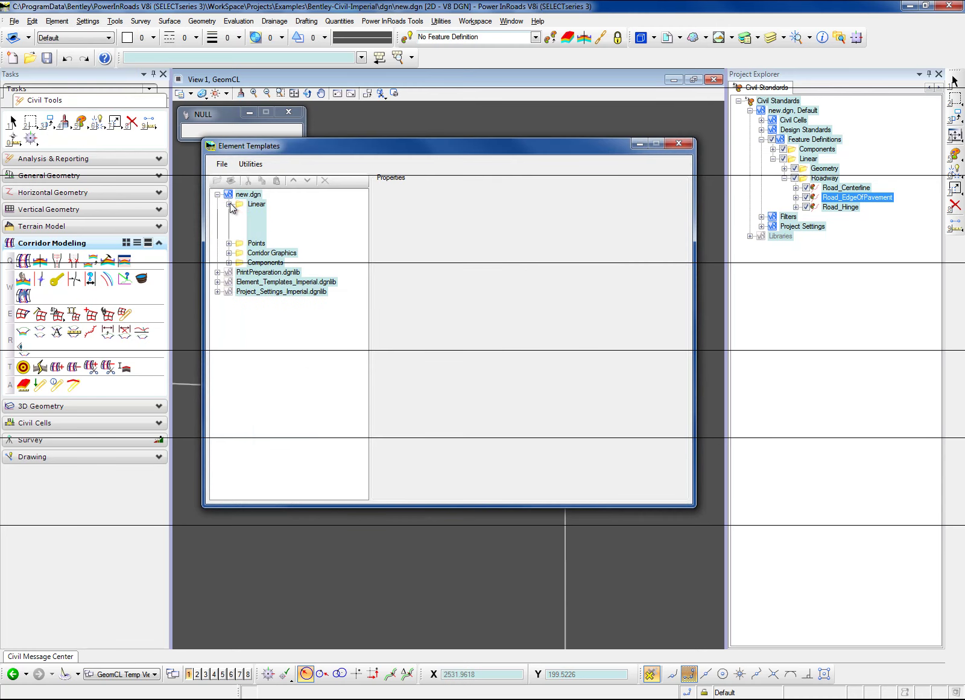
{"action": "left_click", "coordinate": [294, 232]}
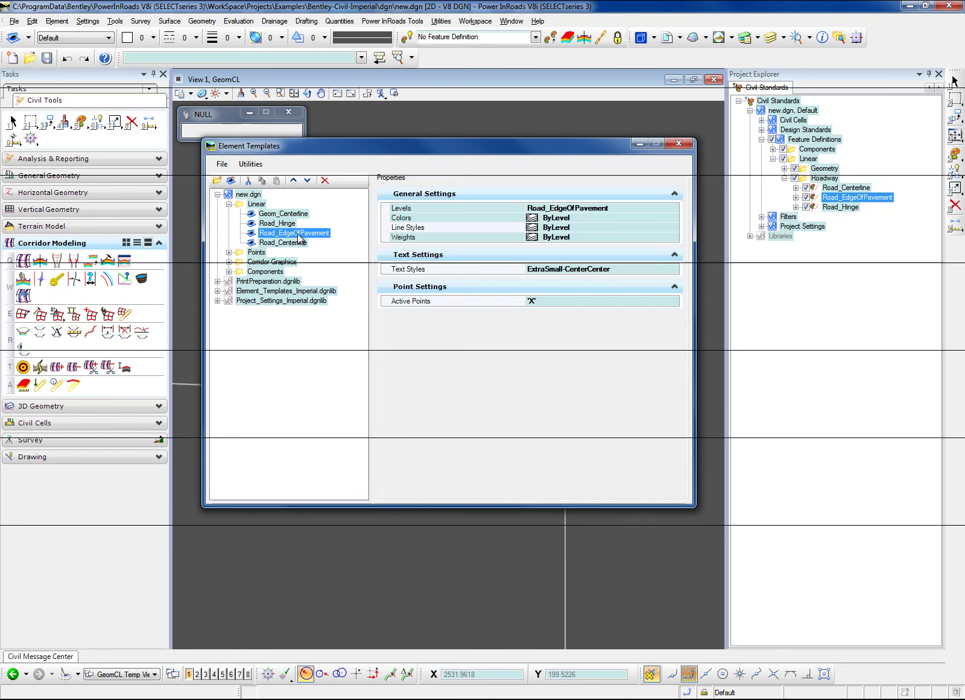
Set the template's Active Points to use the TARGET cell.
{"action": "left_click", "coordinate": [553, 301]}
{"action": "left_click", "coordinate": [674, 301]}
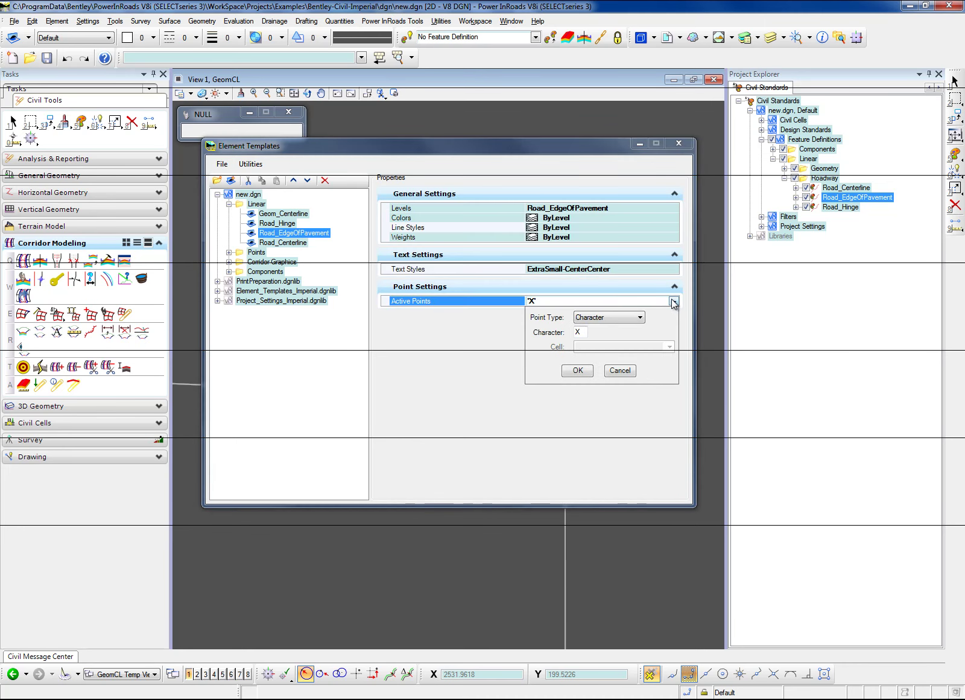
{"action": "left_click", "coordinate": [640, 317]}
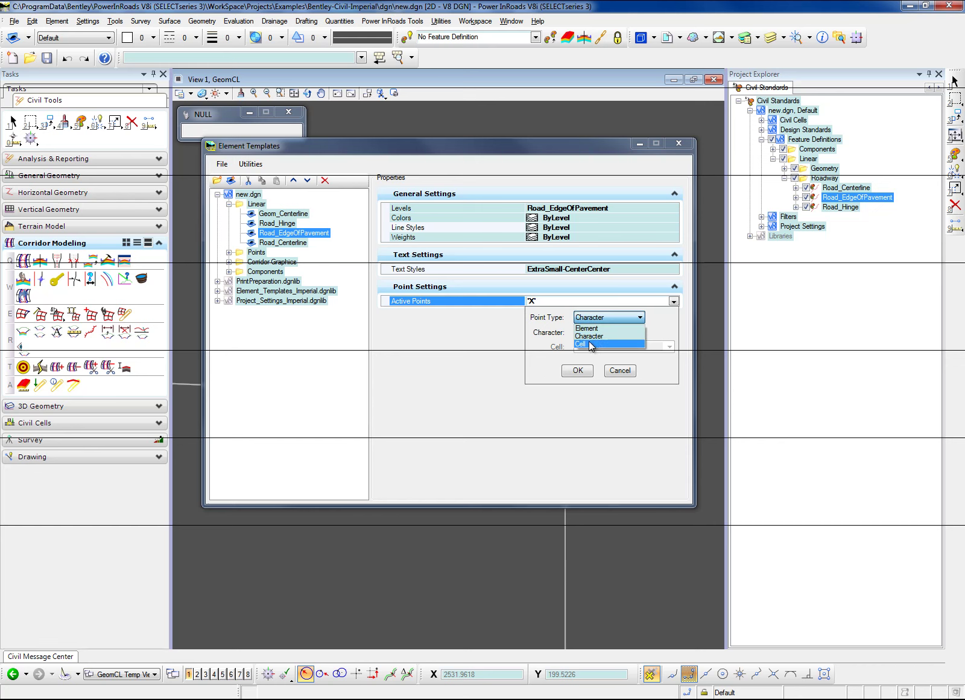
{"action": "left_click", "coordinate": [609, 343]}
{"action": "left_click", "coordinate": [605, 347]}
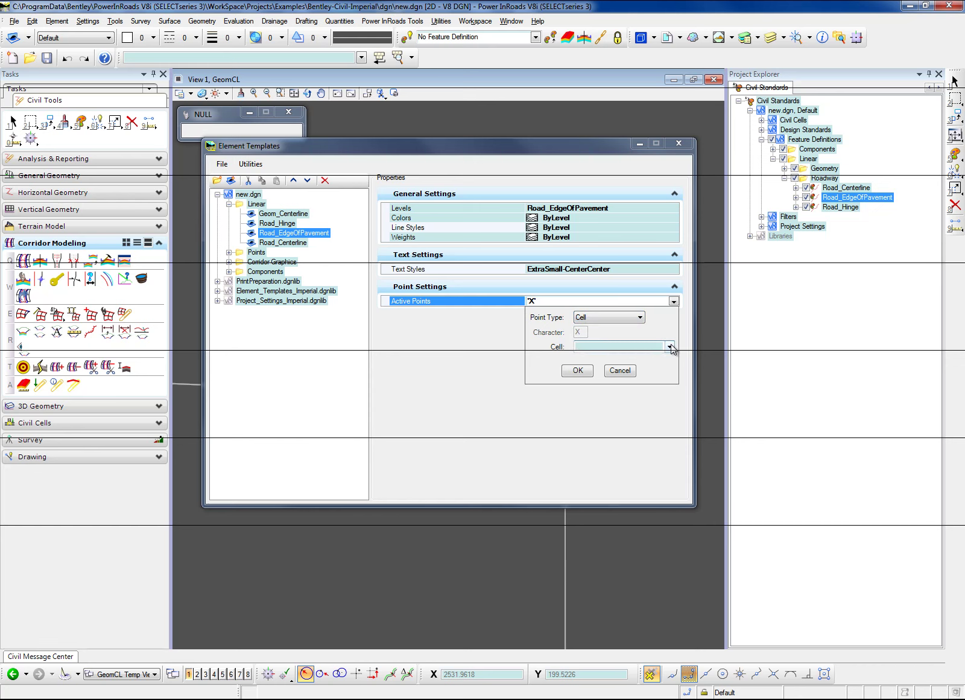
{"action": "left_click", "coordinate": [669, 346]}
{"action": "type", "text": "t"}
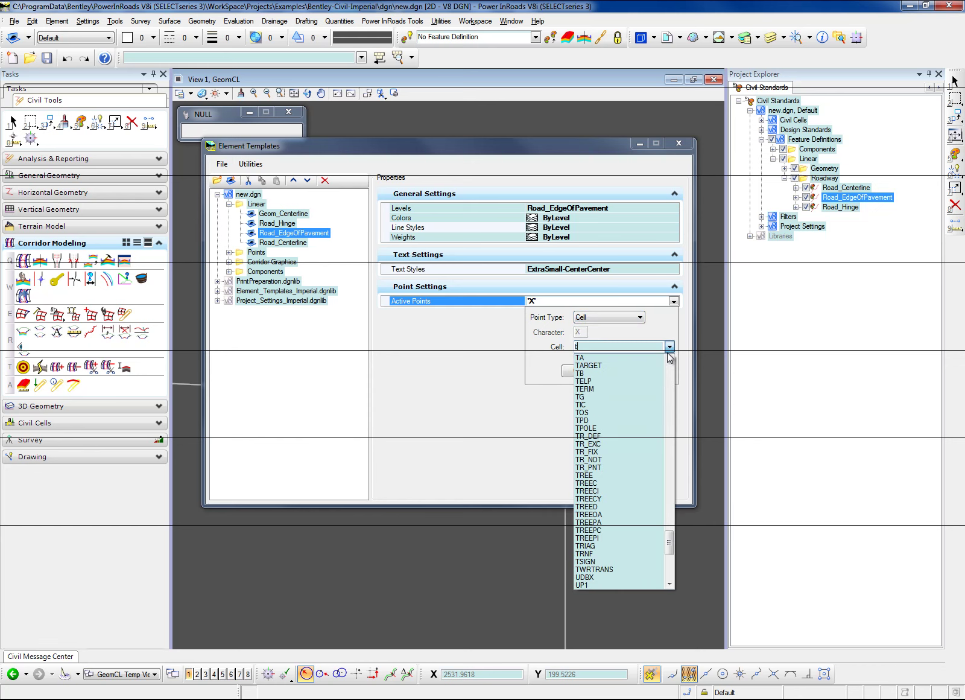
{"action": "left_click", "coordinate": [609, 366]}
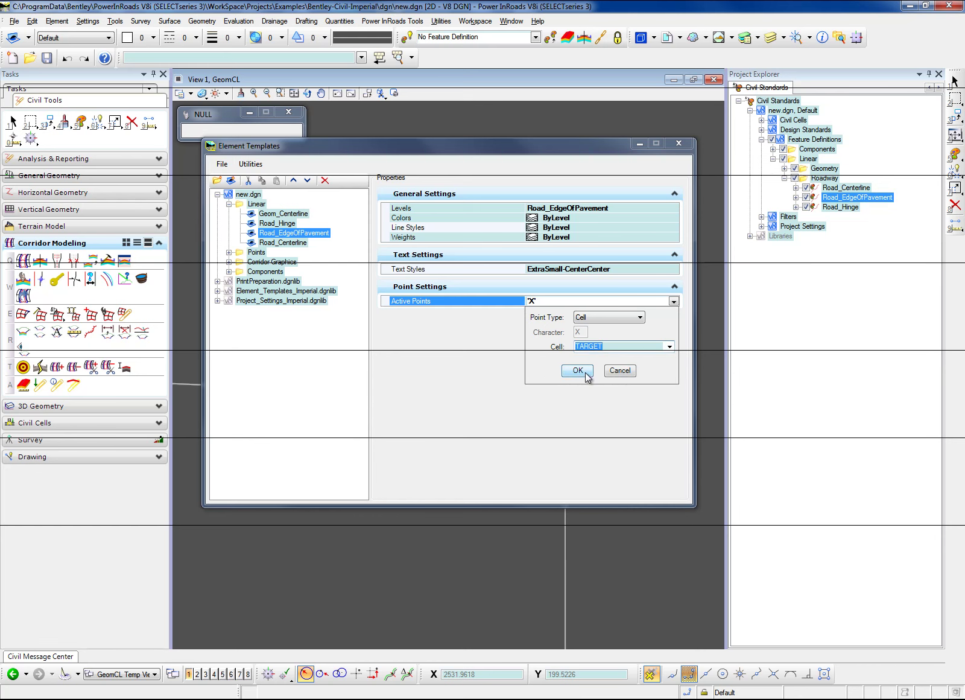
{"action": "left_click", "coordinate": [582, 371]}
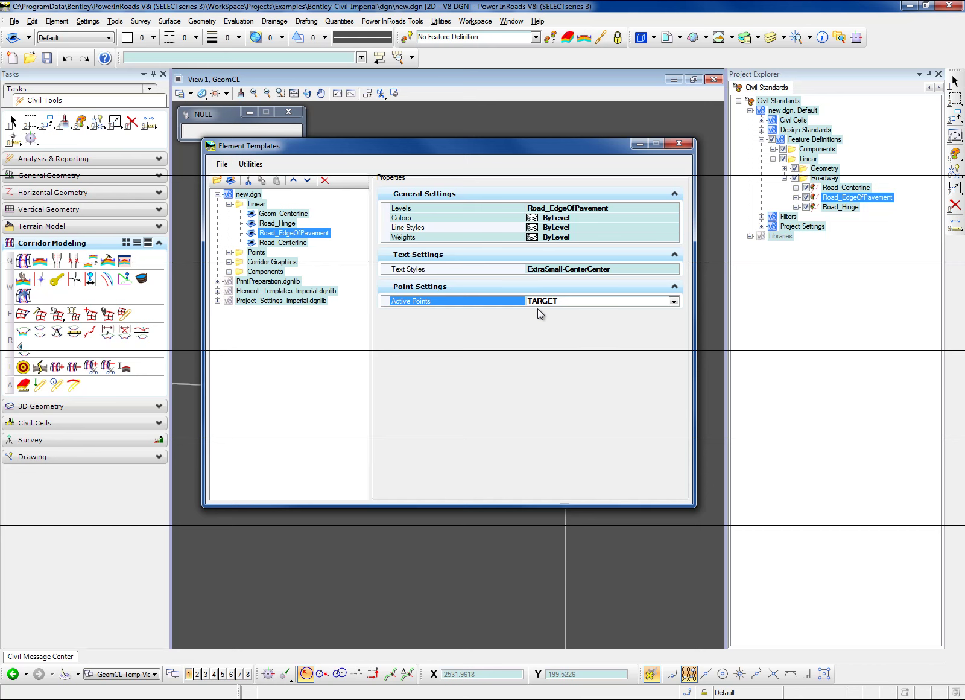
Change the template colour from ByLevel to red (3) and close Element Templates.
{"action": "left_click", "coordinate": [660, 216]}
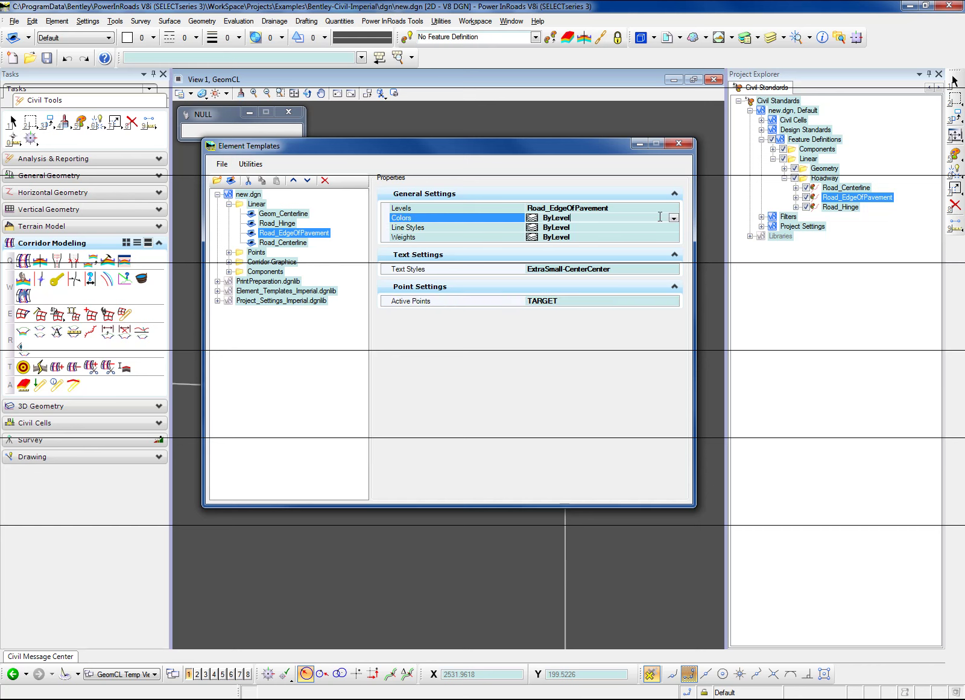
{"action": "left_click", "coordinate": [673, 219]}
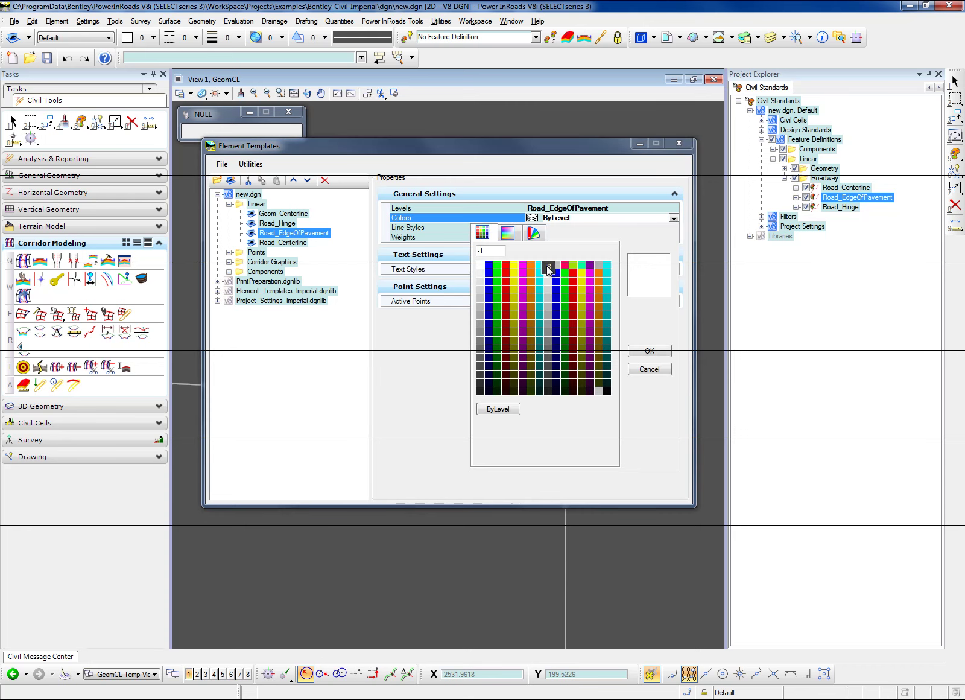
{"action": "left_click", "coordinate": [509, 268]}
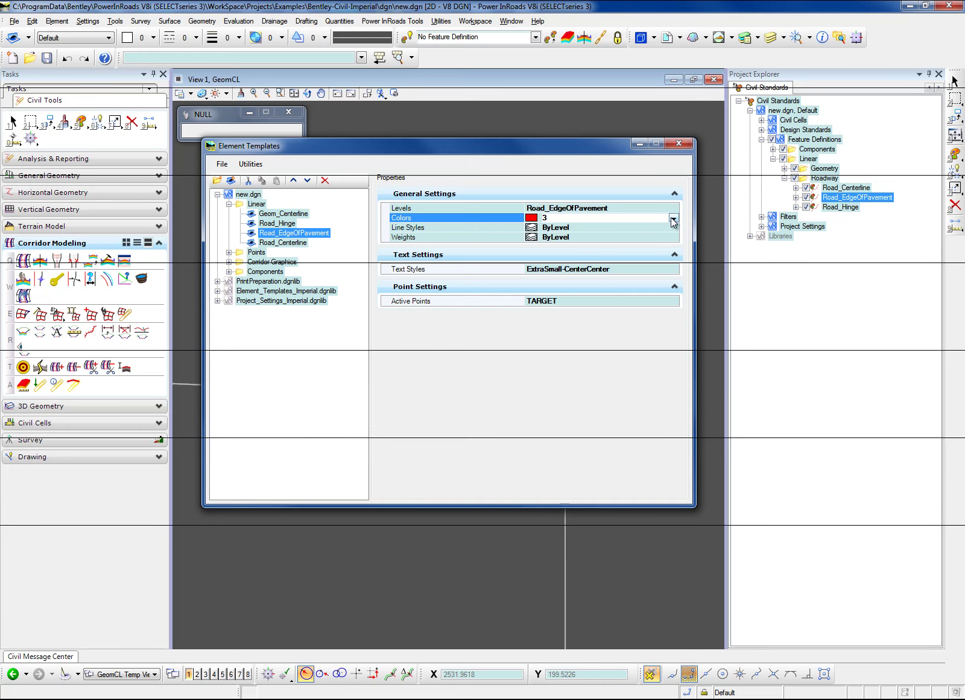
{"action": "left_click", "coordinate": [679, 143]}
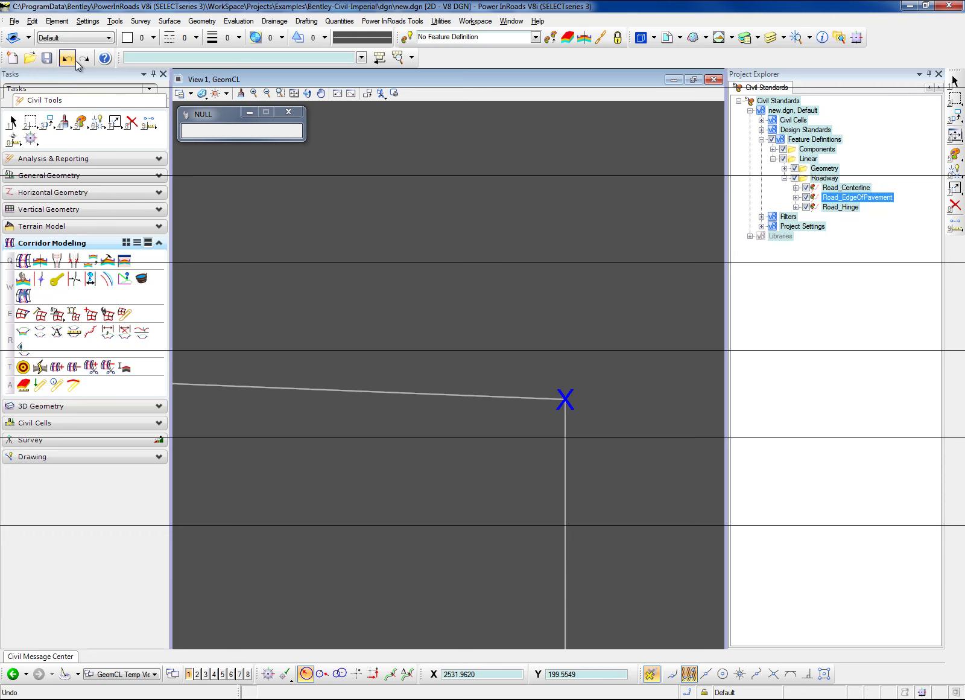
From the Default model, generate GeomCL cross sections 0+00 to 8+68.94 and zoom to check the target symbols.
{"action": "left_click", "coordinate": [654, 38]}
{"action": "double_click", "coordinate": [318, 85]}
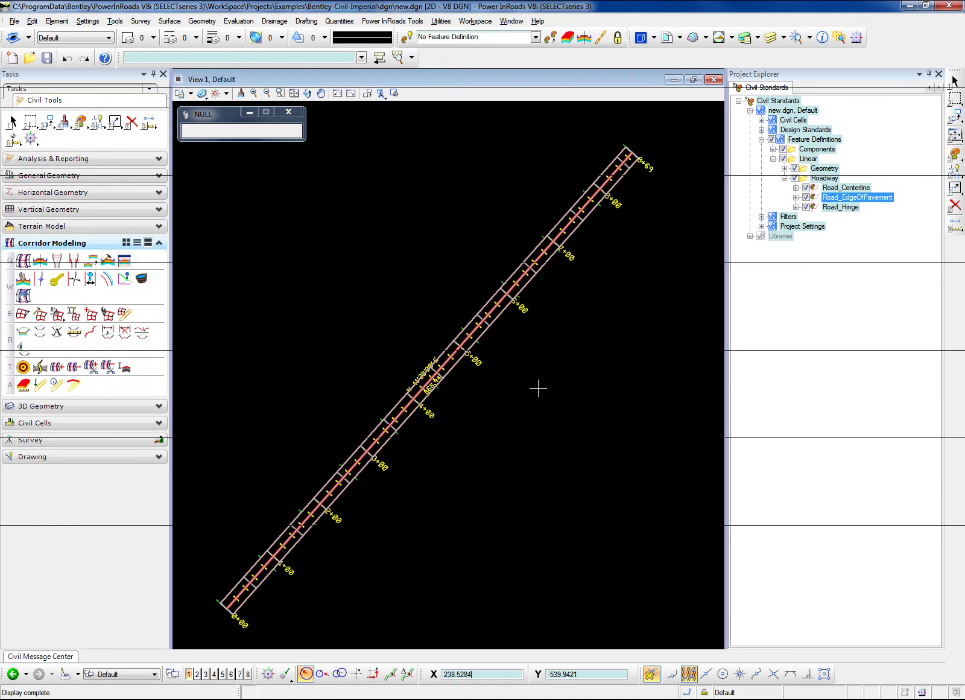
{"action": "left_click", "coordinate": [40, 331]}
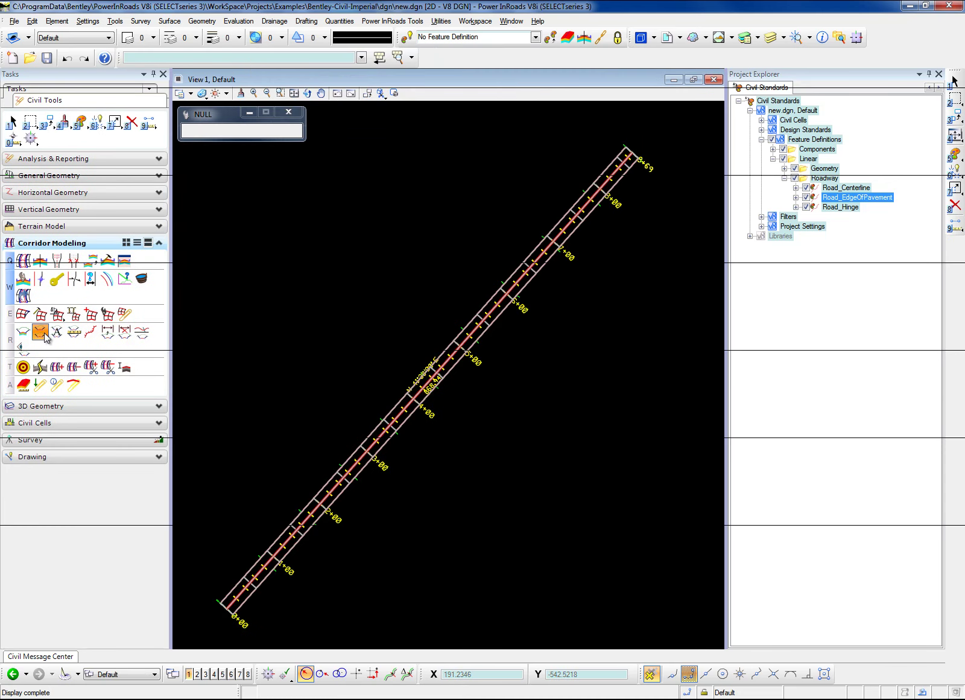
{"action": "left_click", "coordinate": [377, 439]}
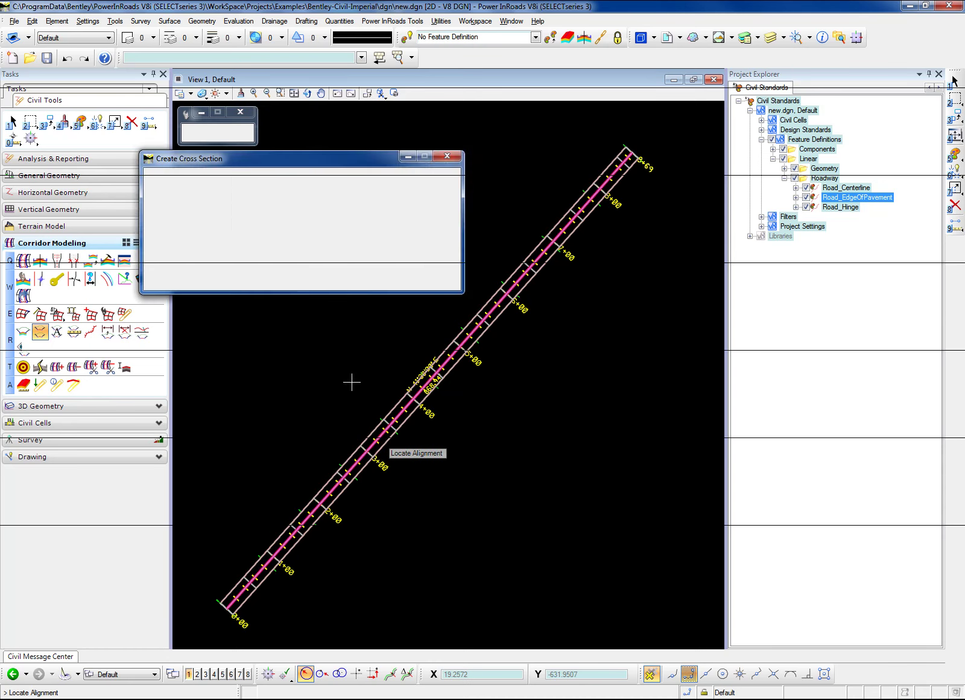
{"action": "left_click", "coordinate": [374, 391]}
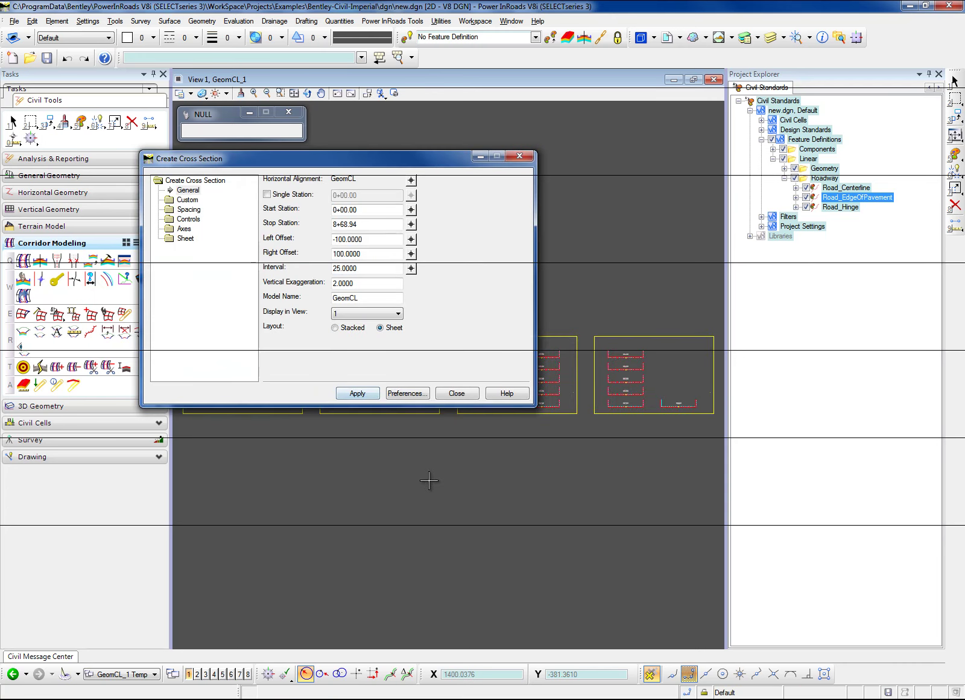
{"action": "scroll", "coordinate": [631, 391], "scroll_direction": "up", "scroll_amount": 10}
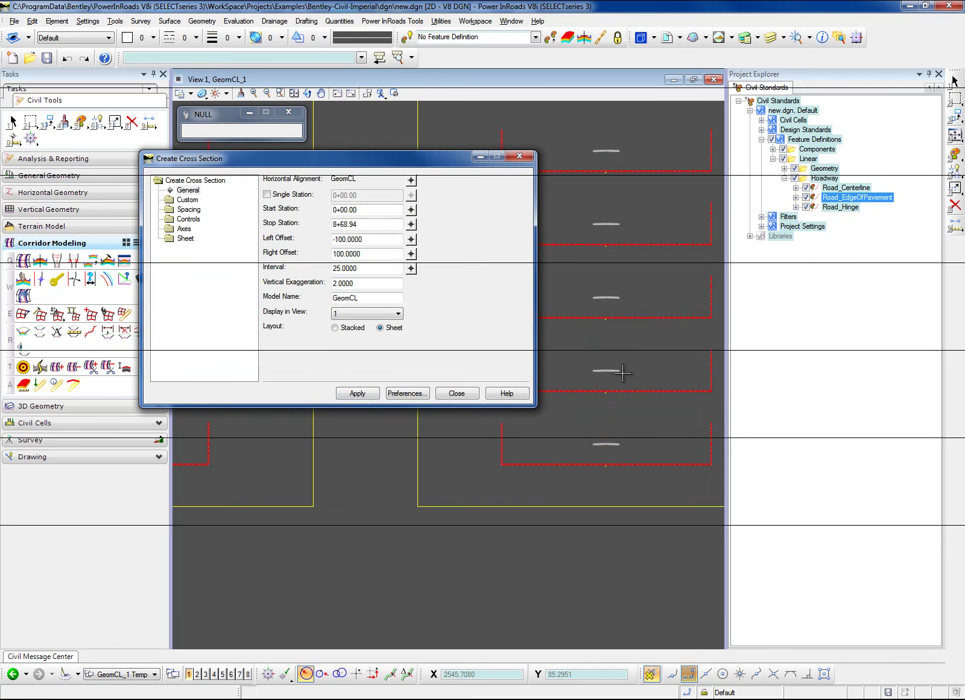
{"action": "scroll", "coordinate": [615, 362], "scroll_direction": "up", "scroll_amount": 5}
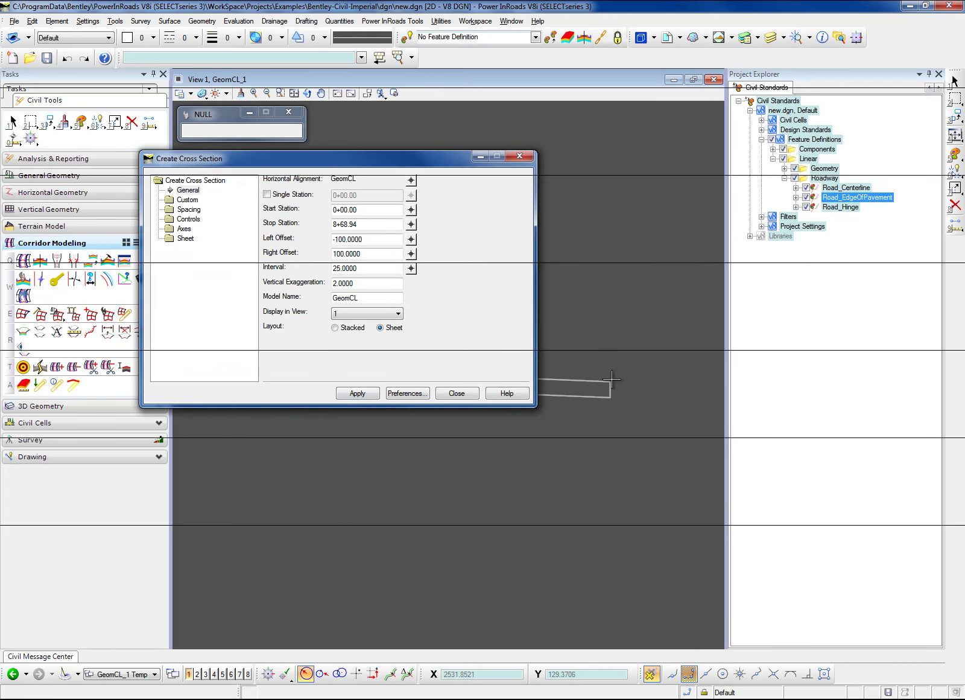
{"action": "scroll", "coordinate": [596, 393], "scroll_direction": "up", "scroll_amount": 6}
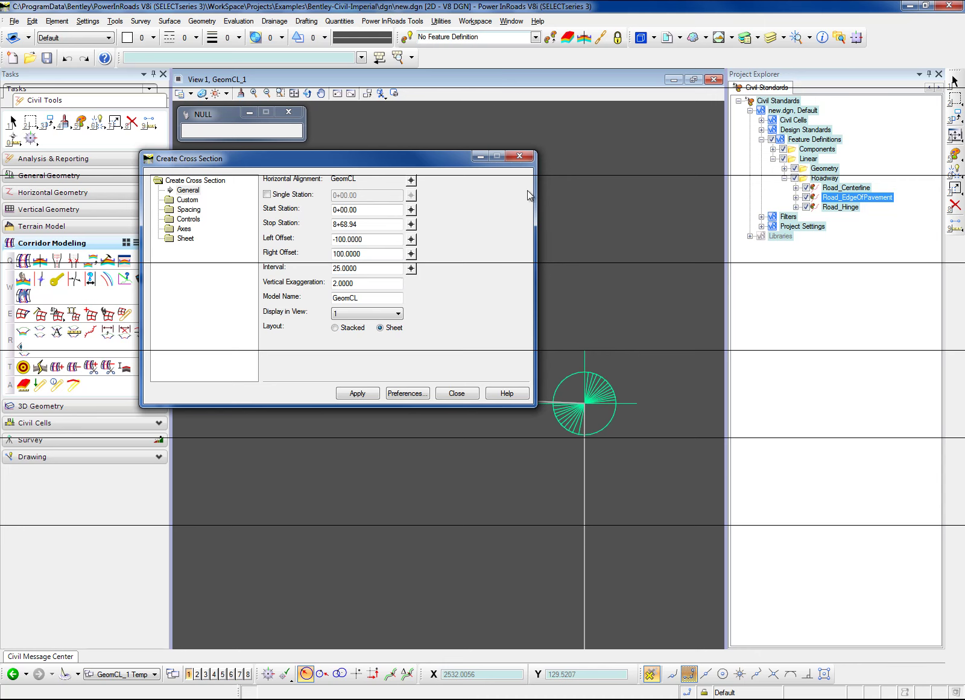
Close Create Cross Section and return to the Default plan model.
{"action": "left_click", "coordinate": [519, 156]}
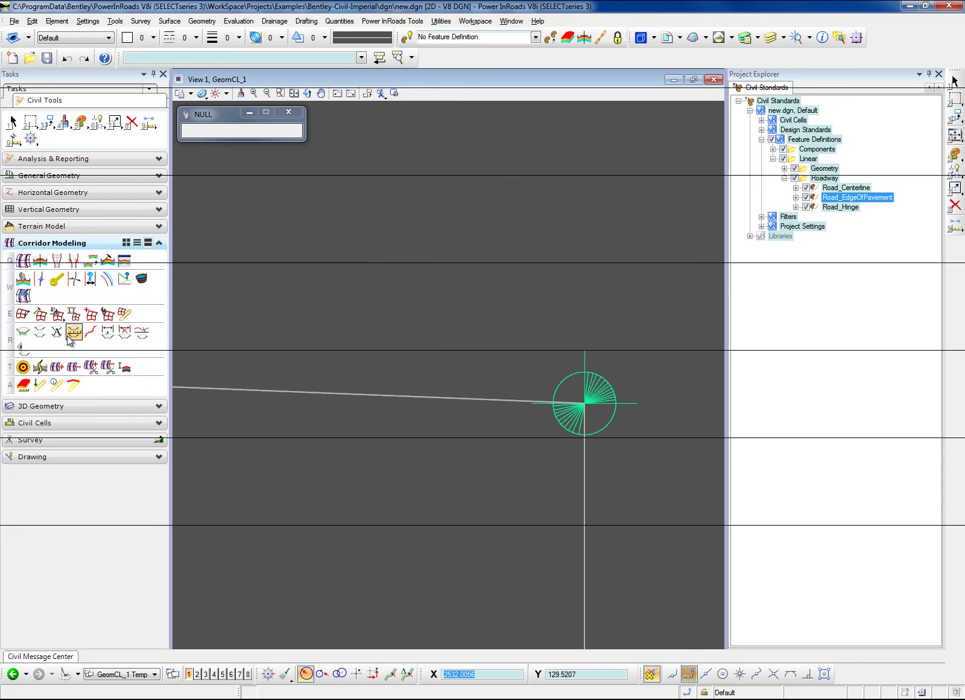
{"action": "left_click", "coordinate": [653, 38]}
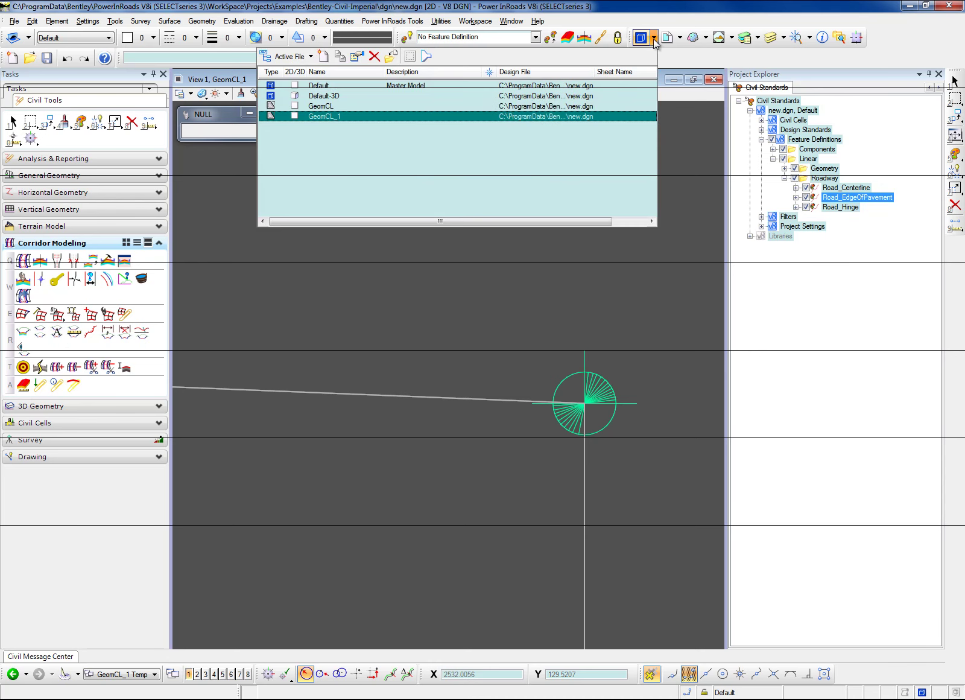
{"action": "double_click", "coordinate": [331, 88]}
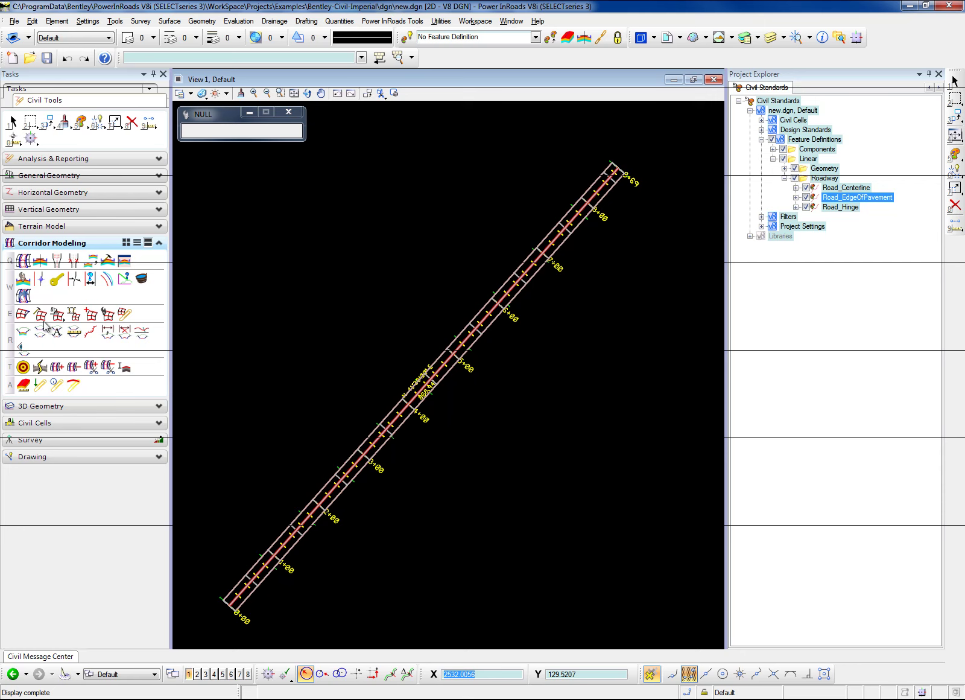
Set up a dynamic GeomCL cross section with offsets -31.5249/33.5387, start 0+00.00, interval 25.
{"action": "left_click", "coordinate": [23, 332]}
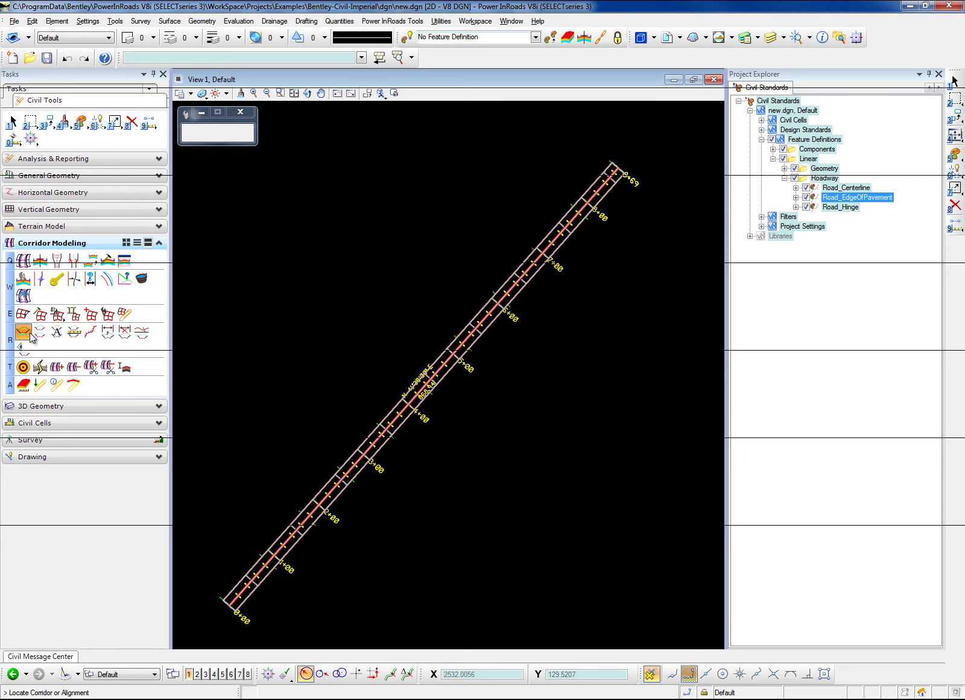
{"action": "left_click", "coordinate": [303, 531]}
{"action": "left_click", "coordinate": [287, 510]}
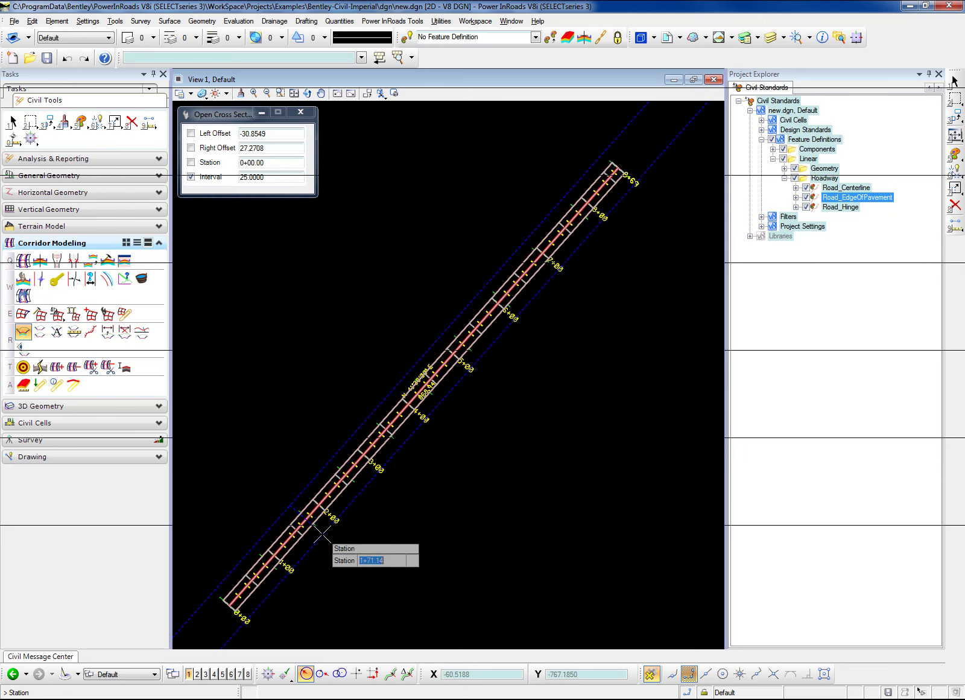
{"action": "left_click", "coordinate": [317, 524]}
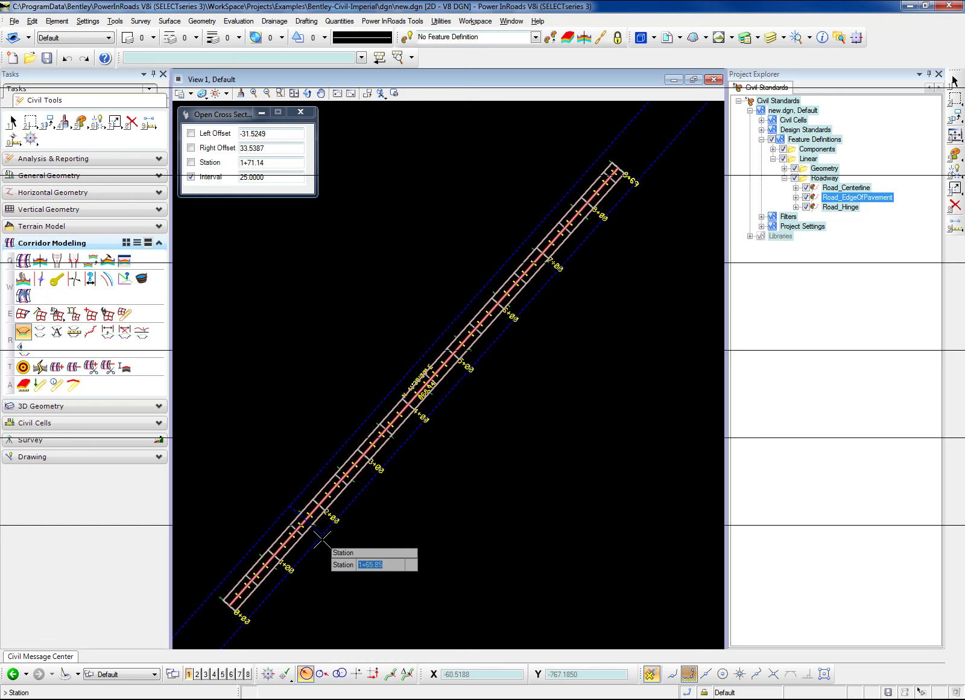
{"action": "left_click", "coordinate": [216, 625]}
{"action": "left_click", "coordinate": [337, 589]}
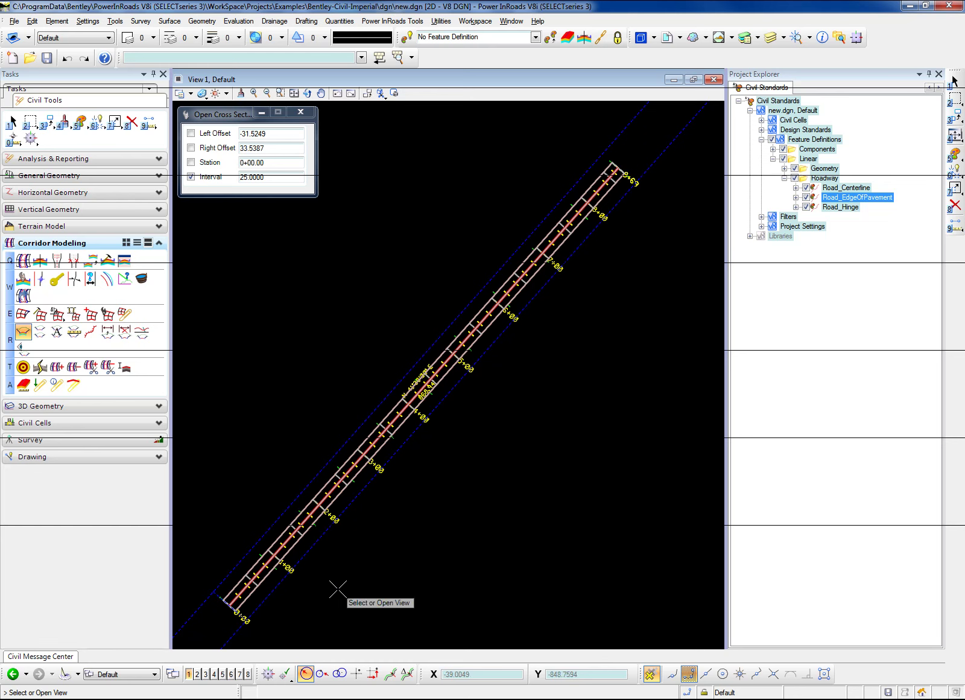
Show the GeomCL dynamic cross section at 0+00.00 in View 2 and zoom in on the pavement edge points.
{"action": "left_click", "coordinate": [206, 674]}
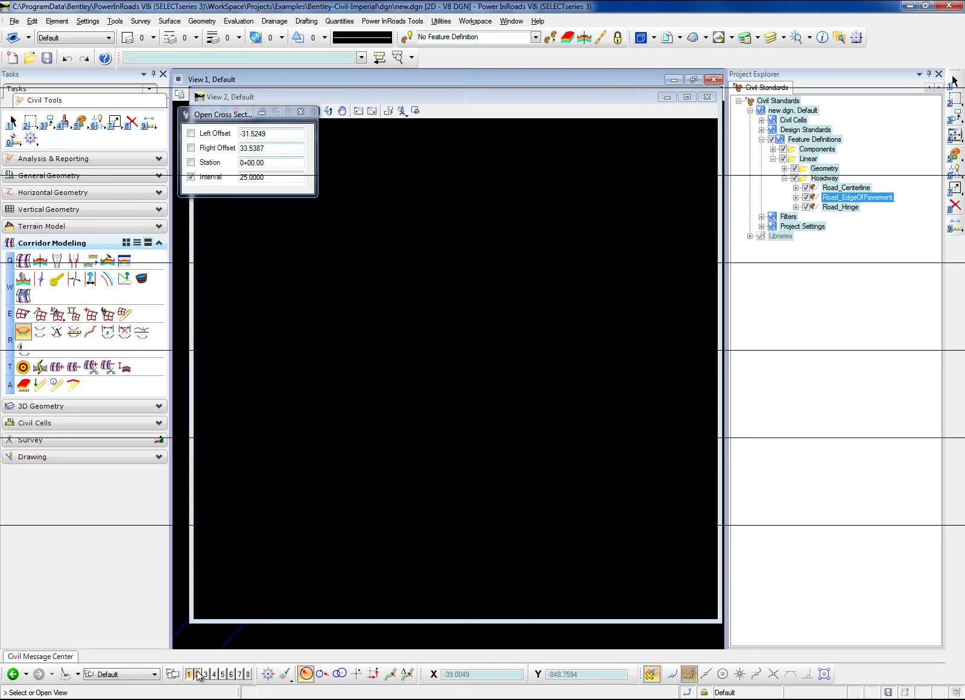
{"action": "left_click", "coordinate": [311, 522]}
{"action": "right_click", "coordinate": [328, 523]}
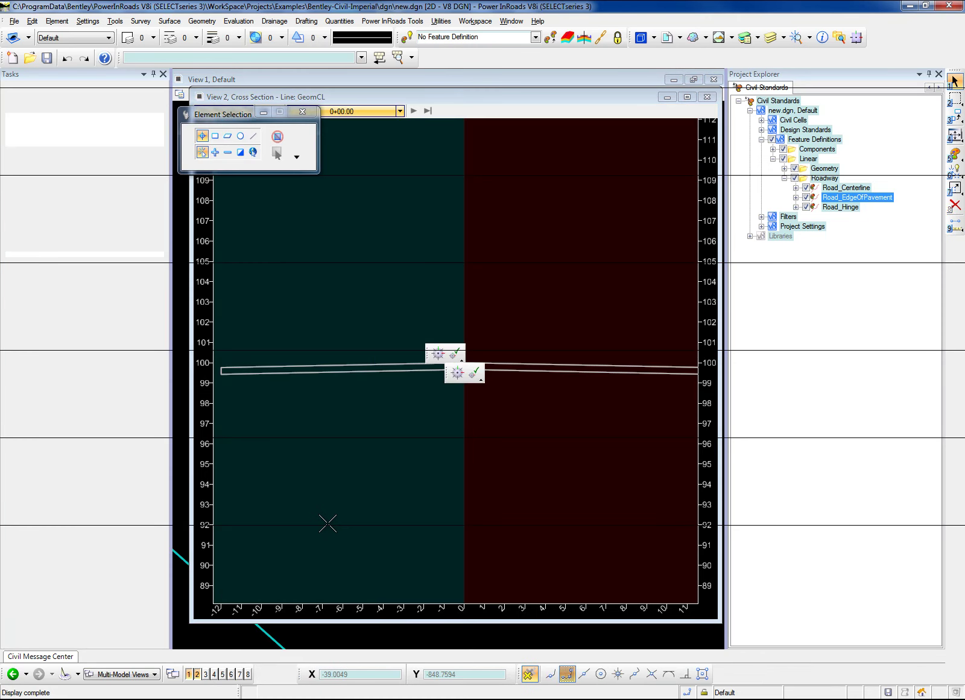
{"action": "scroll", "coordinate": [212, 367], "scroll_direction": "up", "scroll_amount": 5}
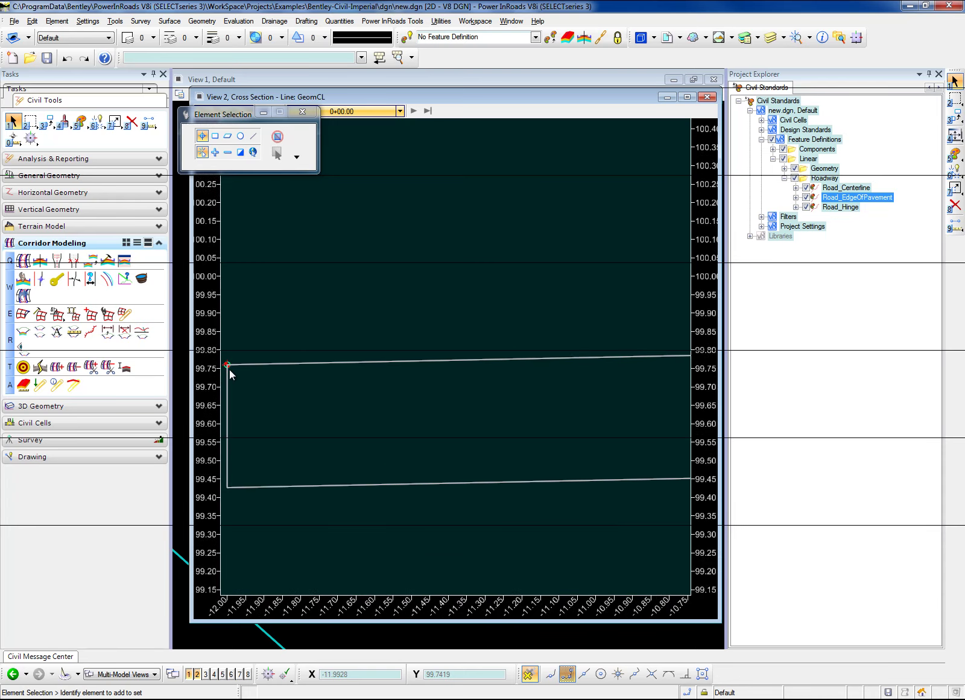
{"action": "scroll", "coordinate": [229, 369], "scroll_direction": "up", "scroll_amount": 5}
{"action": "scroll", "coordinate": [241, 355], "scroll_direction": "down", "scroll_amount": 8}
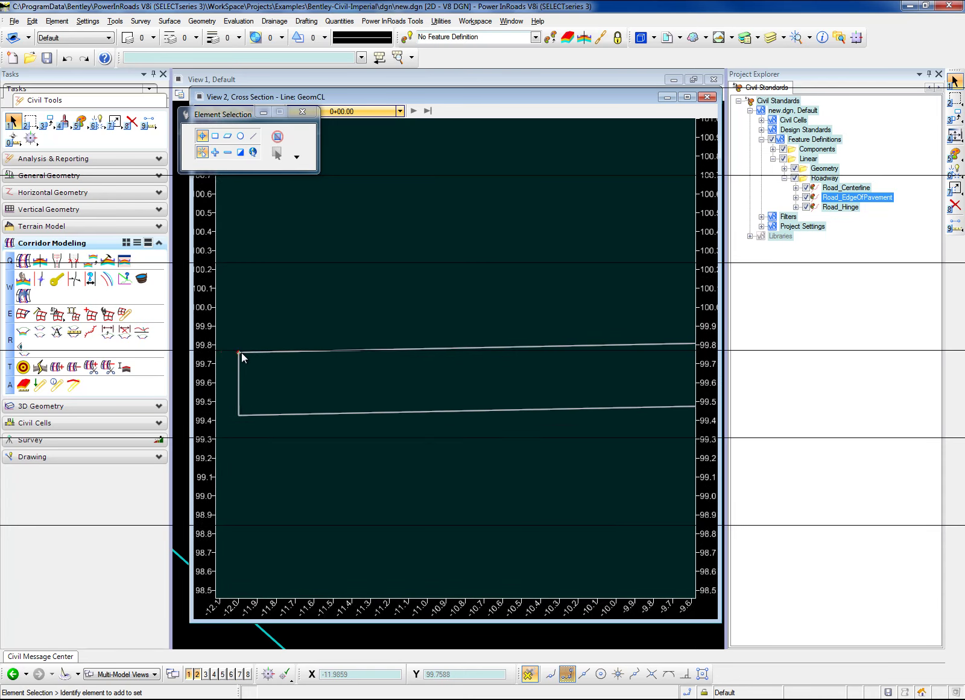
{"action": "scroll", "coordinate": [247, 359], "scroll_direction": "down", "scroll_amount": 4}
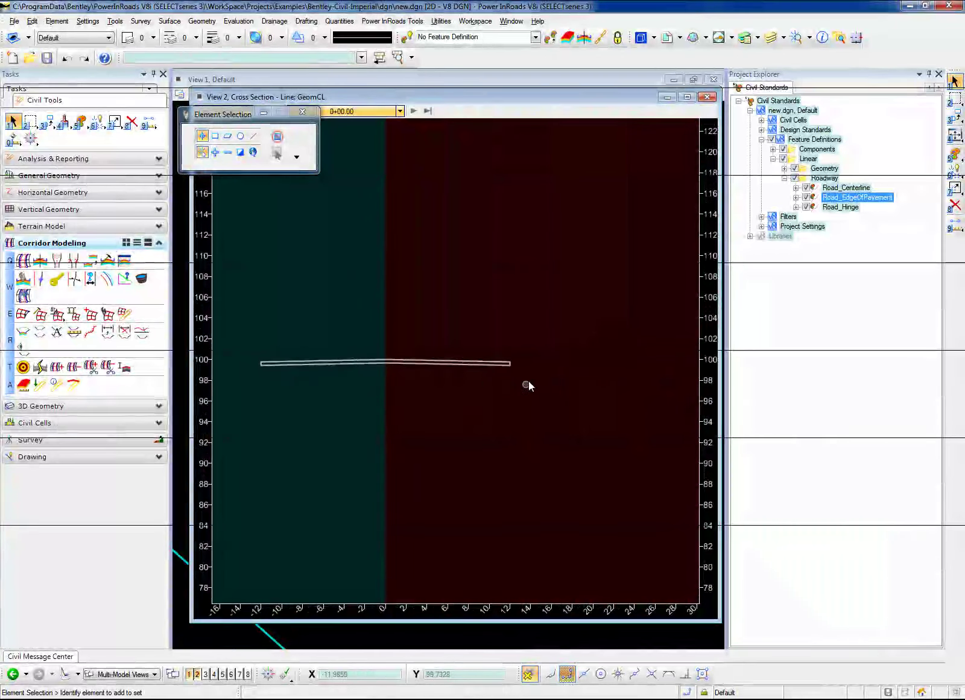
{"action": "scroll", "coordinate": [514, 361], "scroll_direction": "up", "scroll_amount": 10}
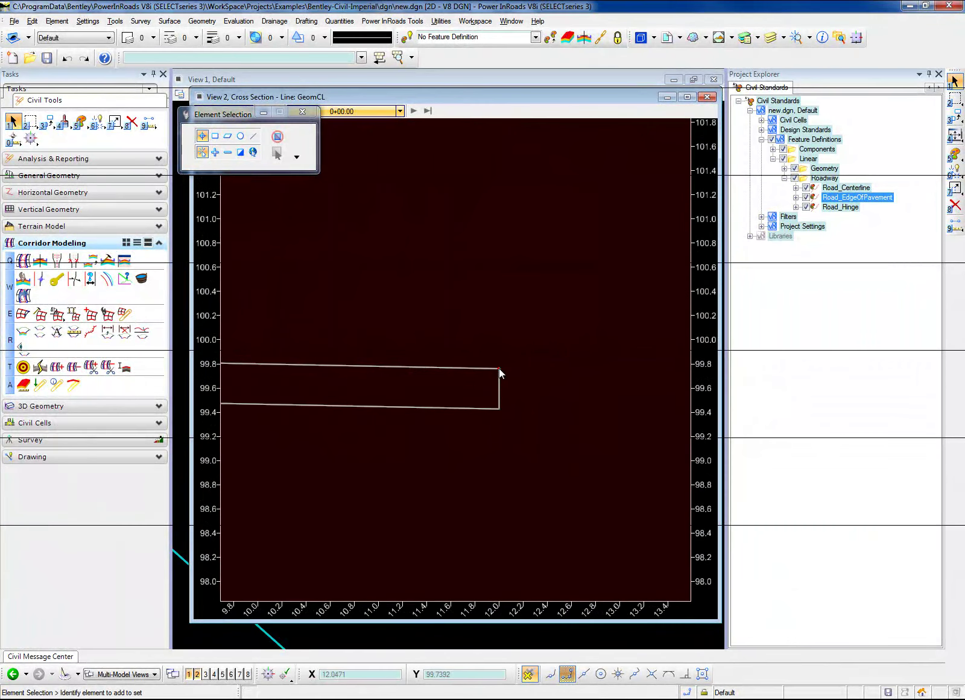
{"action": "scroll", "coordinate": [498, 370], "scroll_direction": "up", "scroll_amount": 2}
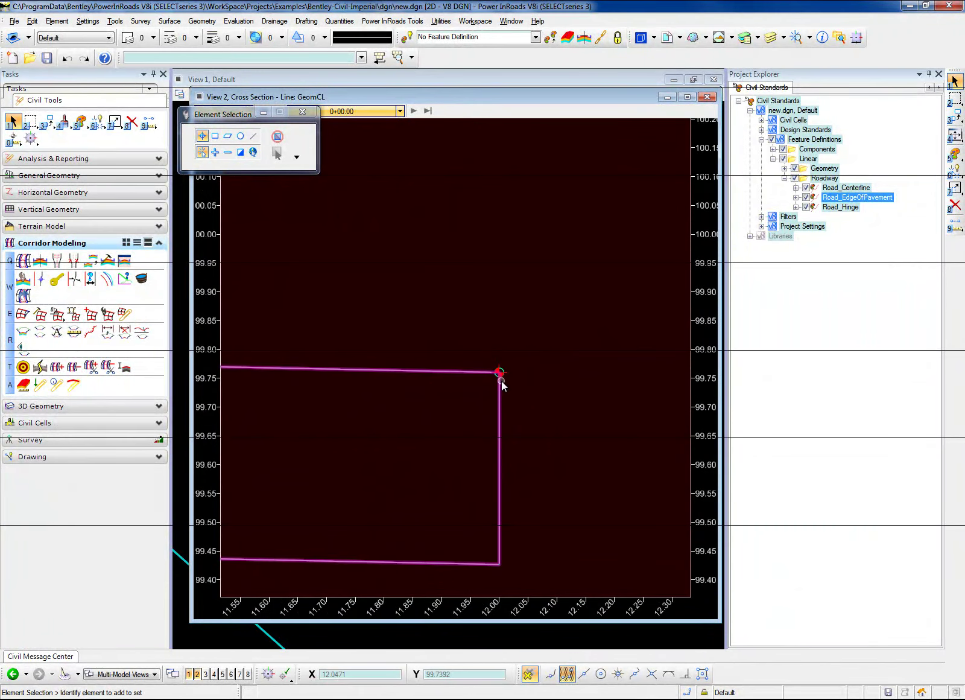
{"action": "scroll", "coordinate": [503, 377], "scroll_direction": "down", "scroll_amount": 8}
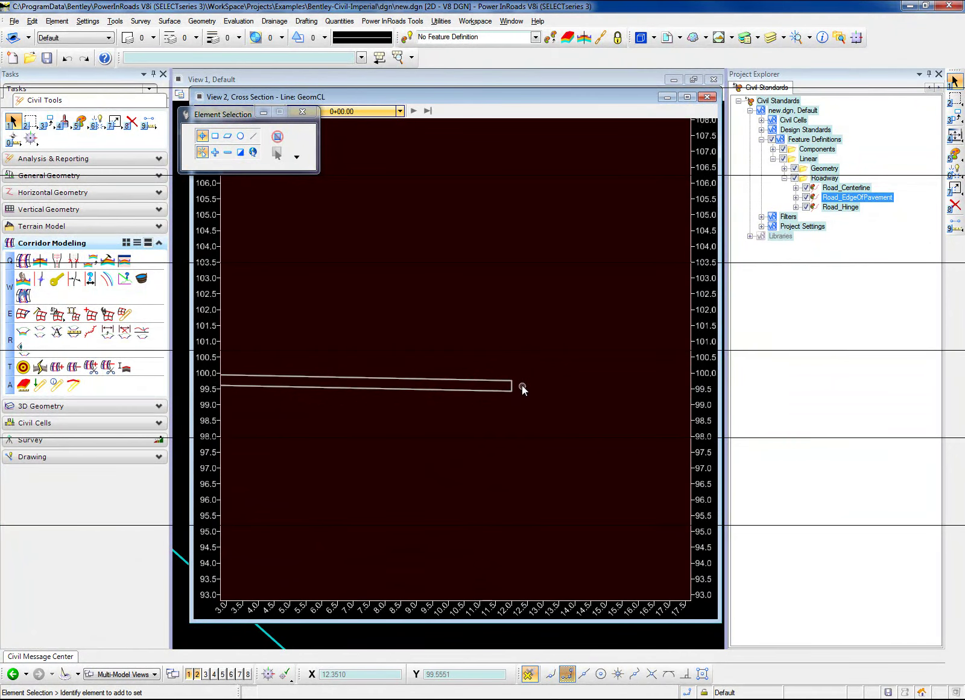
{"action": "scroll", "coordinate": [520, 386], "scroll_direction": "down", "scroll_amount": 4}
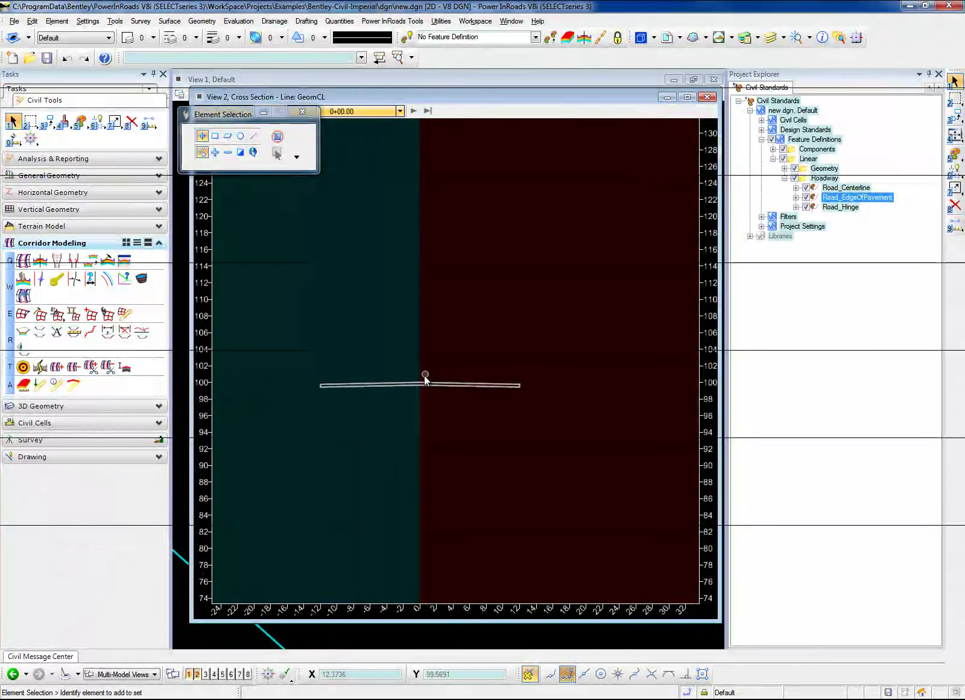
{"action": "scroll", "coordinate": [424, 387], "scroll_direction": "up", "scroll_amount": 4}
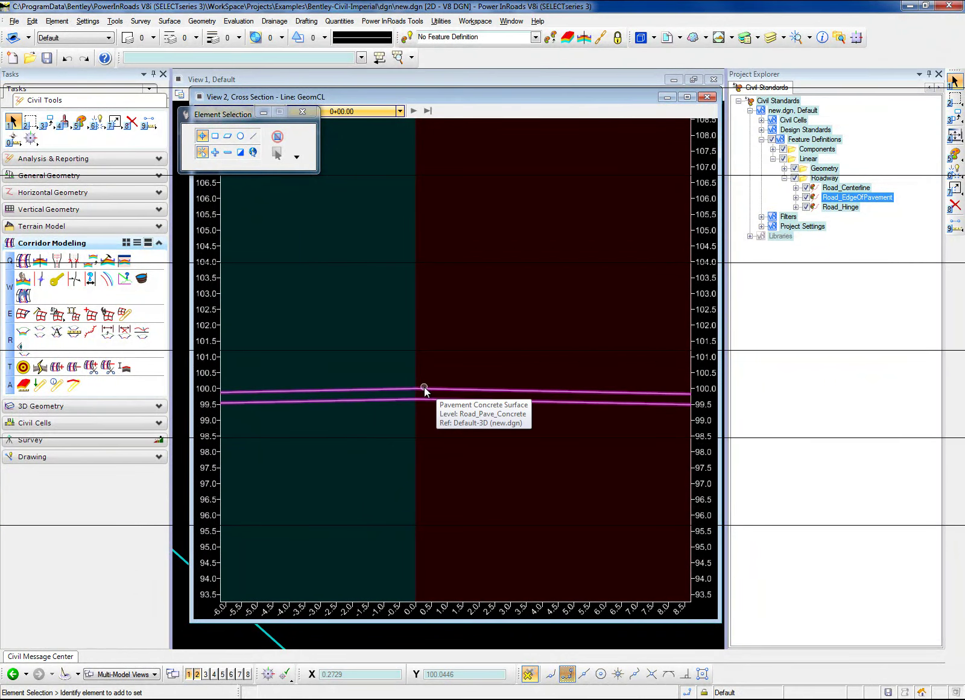